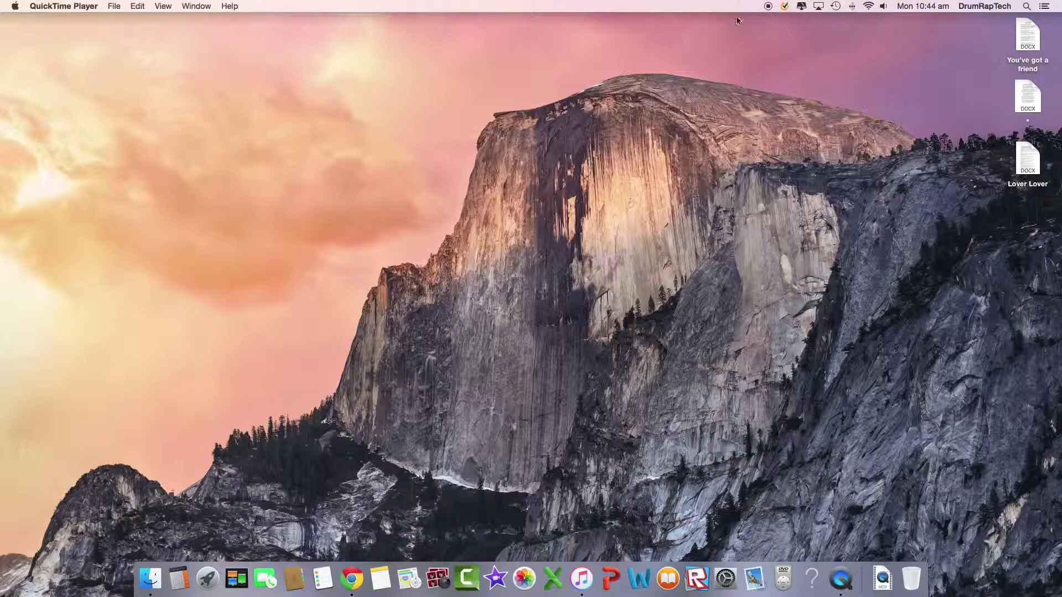
# Step: Launch Camtasia 2 from the Dock to show its trial window with 1 day left
pyautogui.click(471, 578)
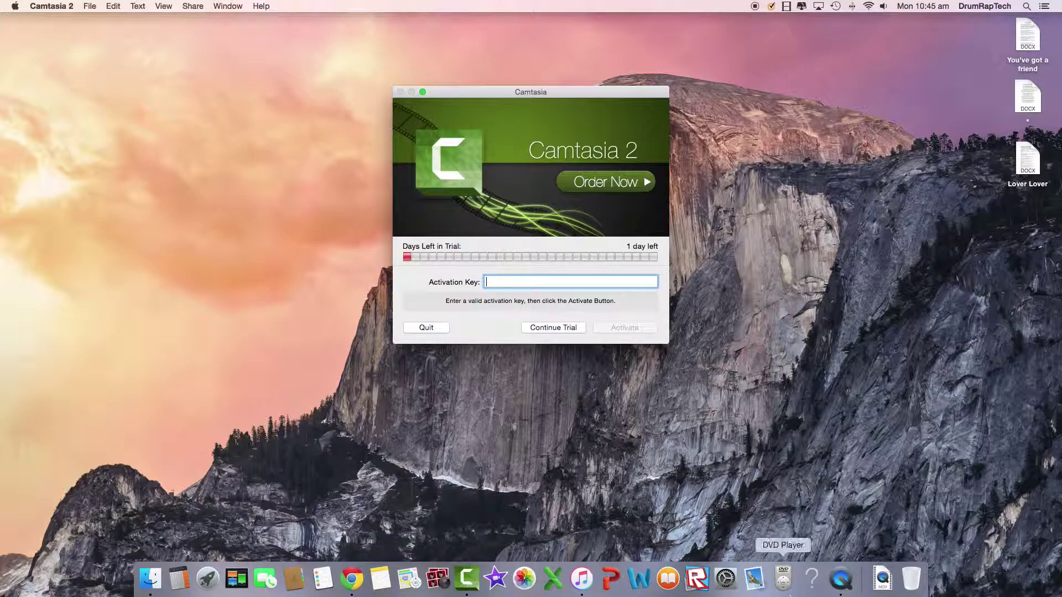
# Step: Bring up the reset-commands note on the left and move the Camtasia trial window to the right
pyautogui.click(385, 589)
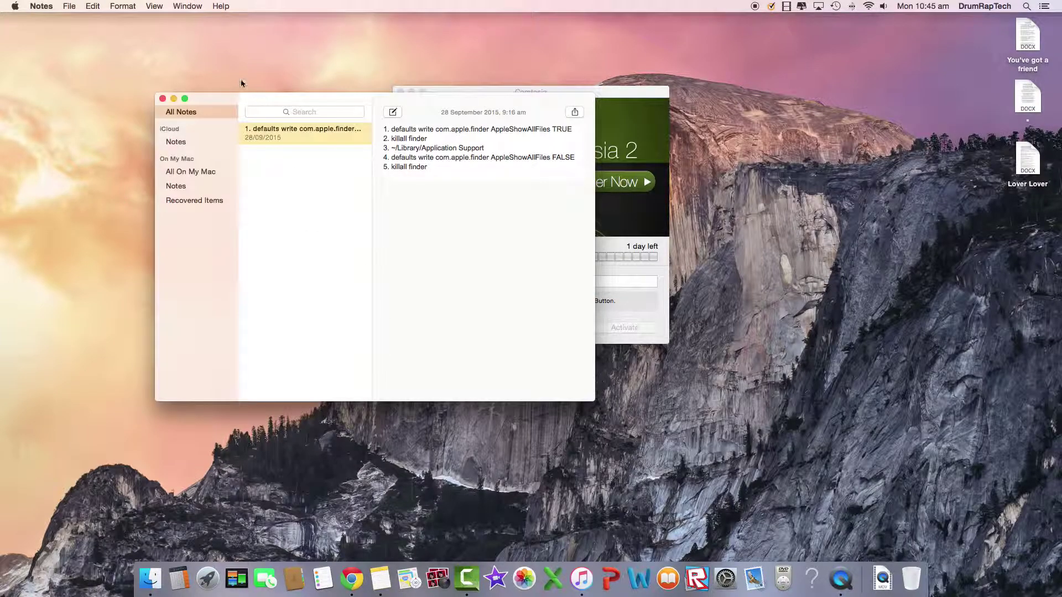
pyautogui.moveTo(249, 107); pyautogui.dragTo(107, 96)
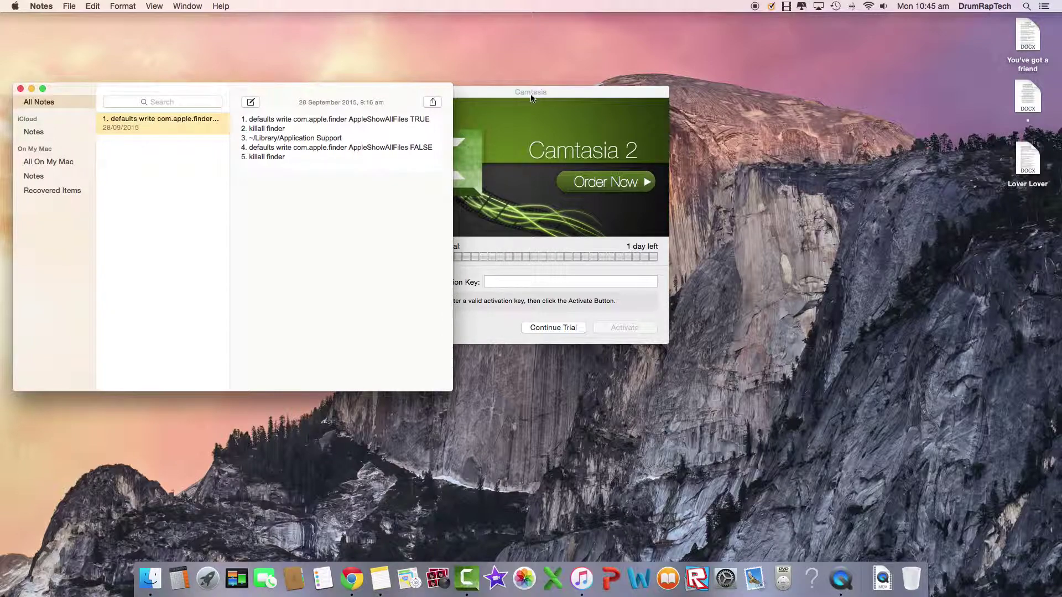
pyautogui.click(593, 95)
pyautogui.moveTo(594, 96); pyautogui.dragTo(668, 93)
pyautogui.click(300, 197)
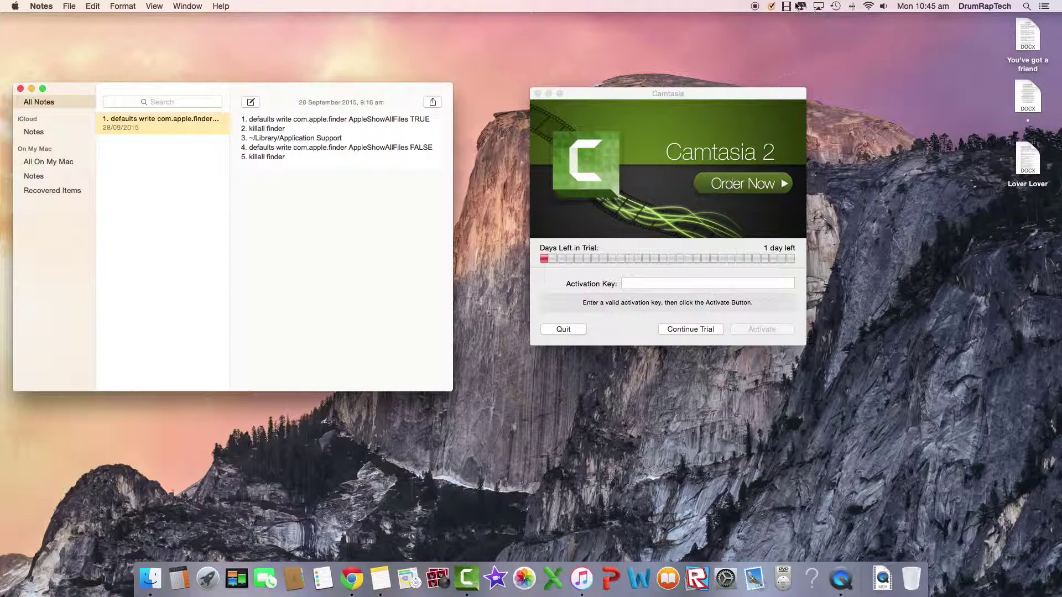
pyautogui.click(1026, 7)
# Step: Launch Terminal via Spotlight, place it beside the trial window, and select the AppleShowAllFiles TRUE line
pyautogui.write('T')
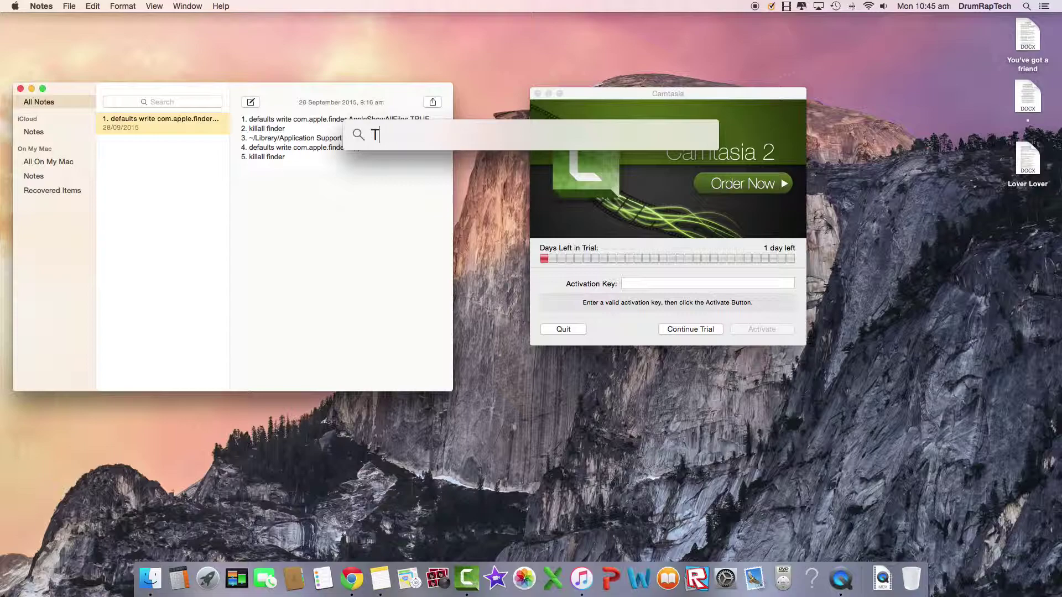
pyautogui.write('eminal')
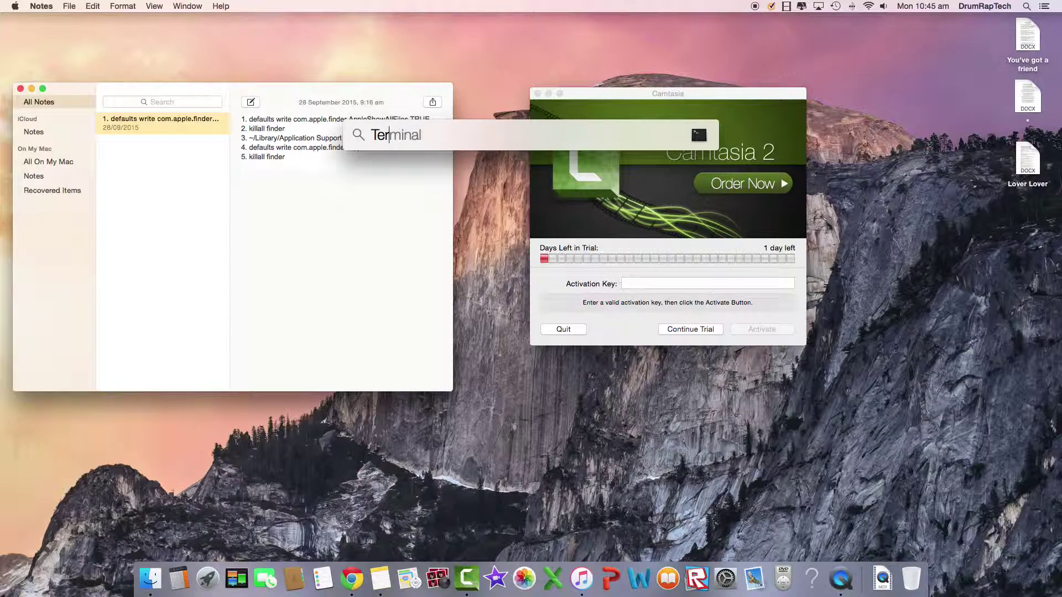
pyautogui.press('Return')
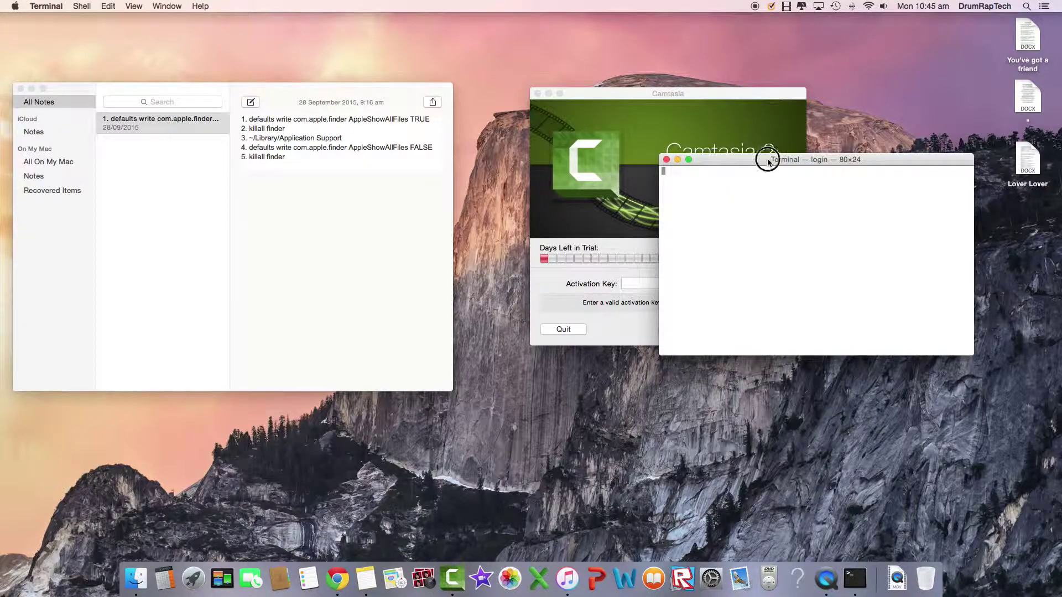
pyautogui.moveTo(768, 162); pyautogui.dragTo(822, 165)
pyautogui.click(367, 130)
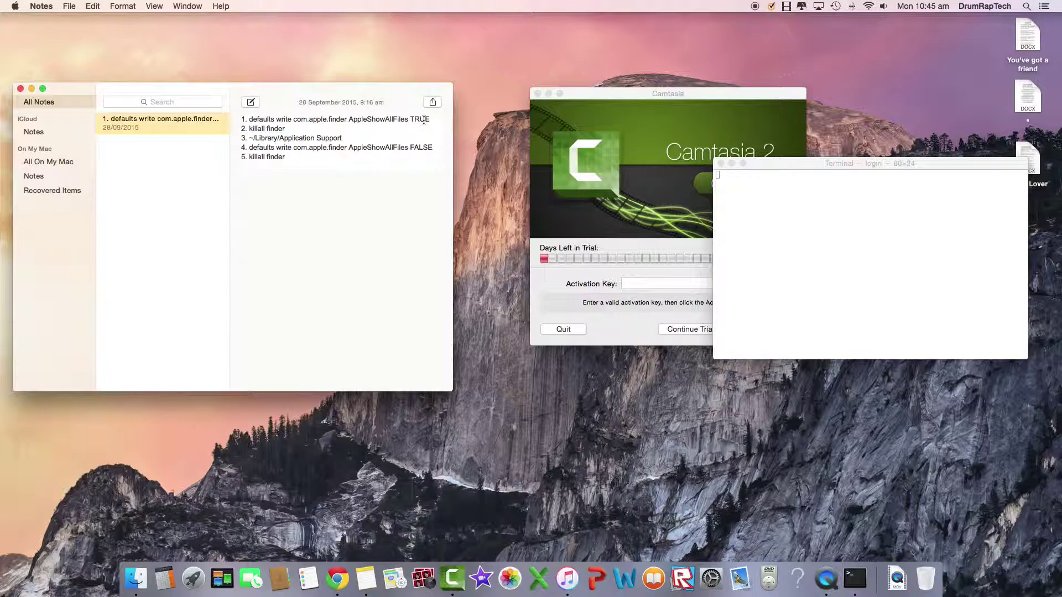
pyautogui.moveTo(424, 120); pyautogui.dragTo(251, 119)
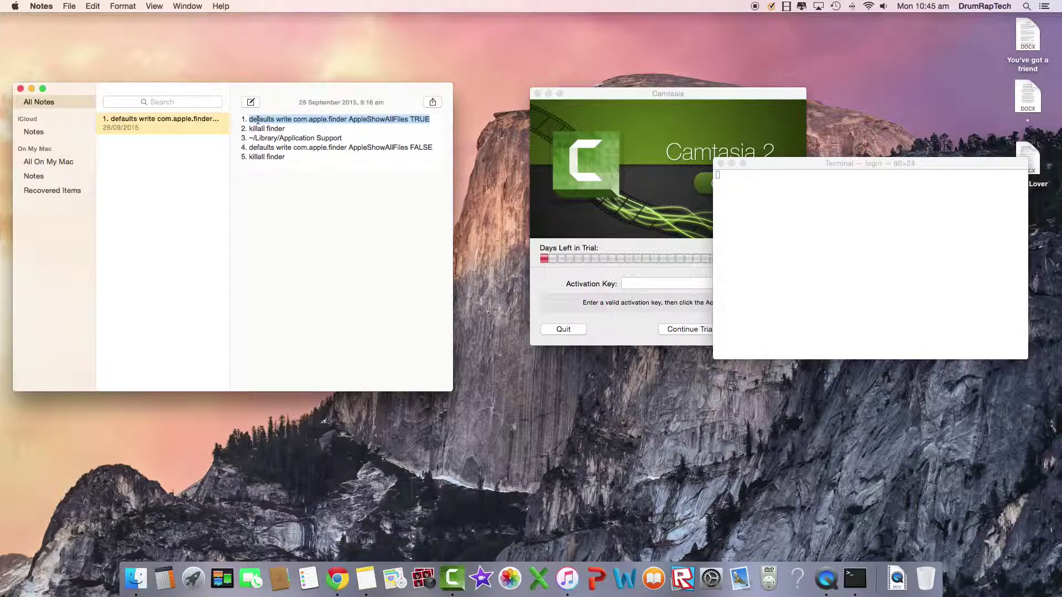
# Step: Copy the AppleShowAllFiles TRUE command from Notes and run it in Terminal
pyautogui.rightClick(259, 118)
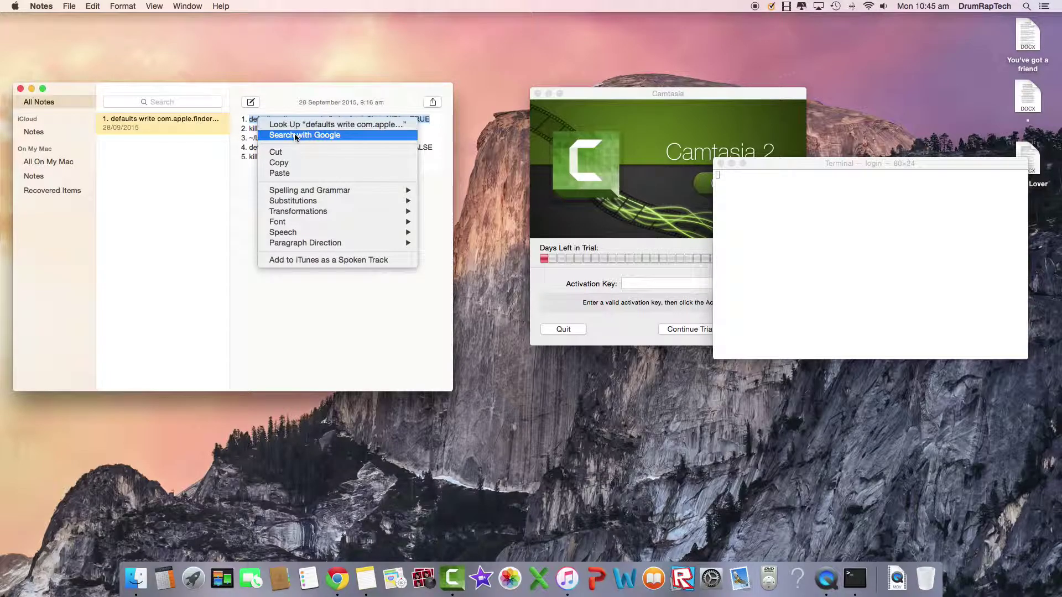
pyautogui.click(303, 164)
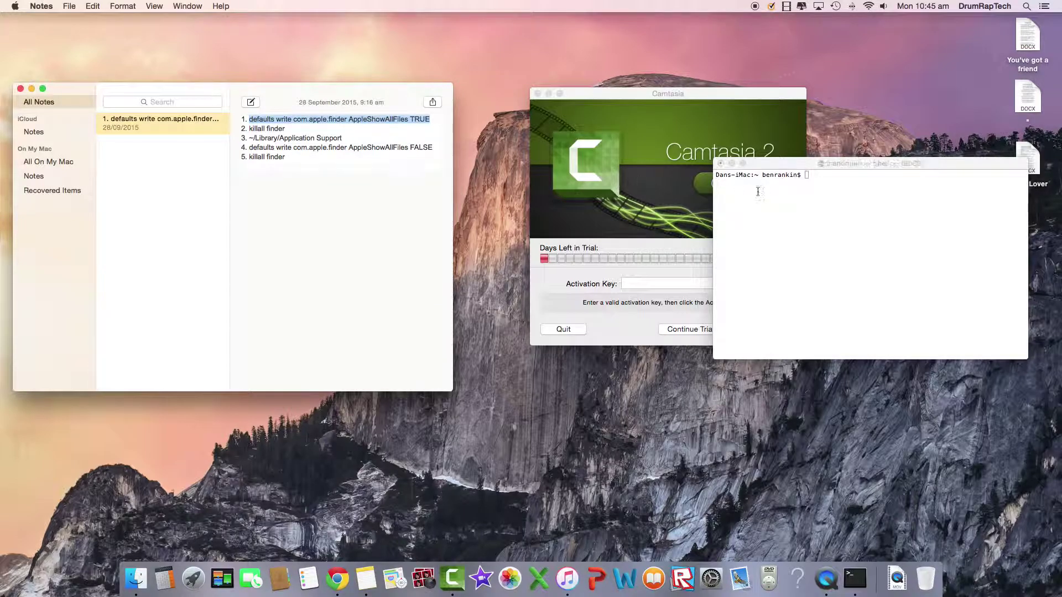
pyautogui.click(800, 183)
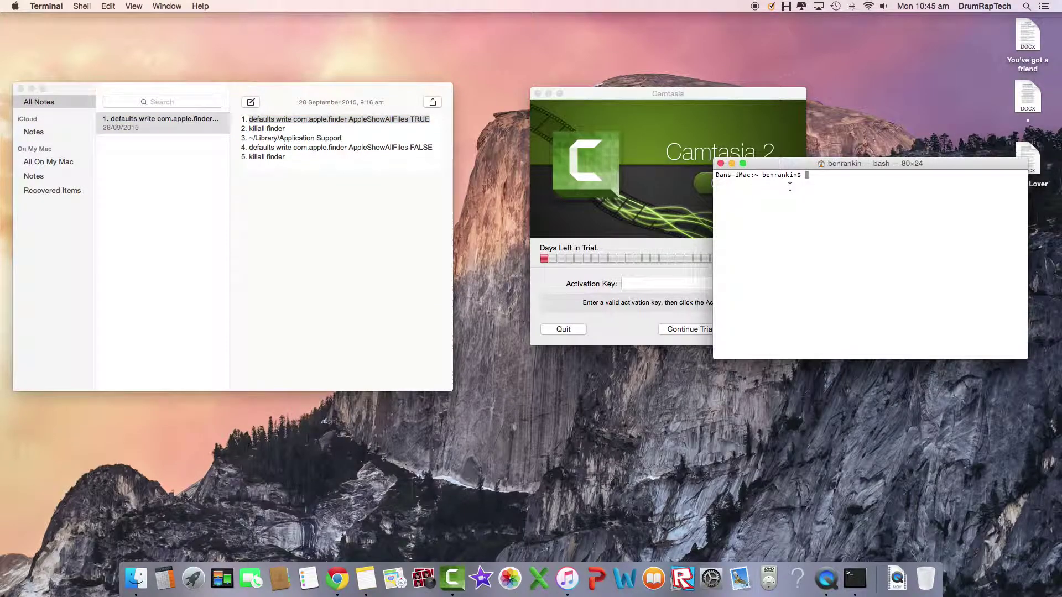
pyautogui.rightClick(812, 182)
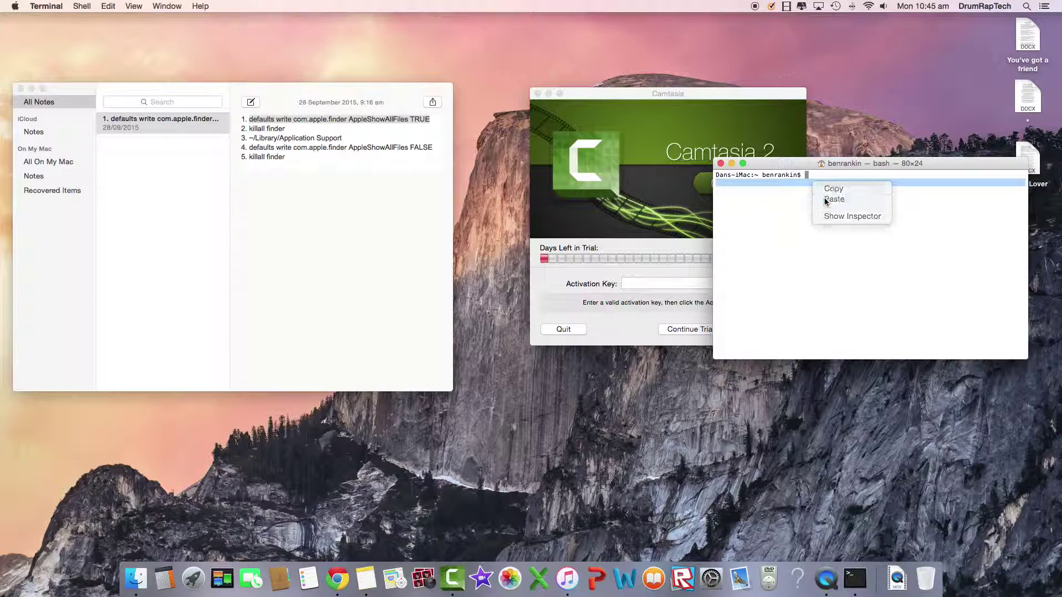
pyautogui.click(825, 198)
pyautogui.press('Return')
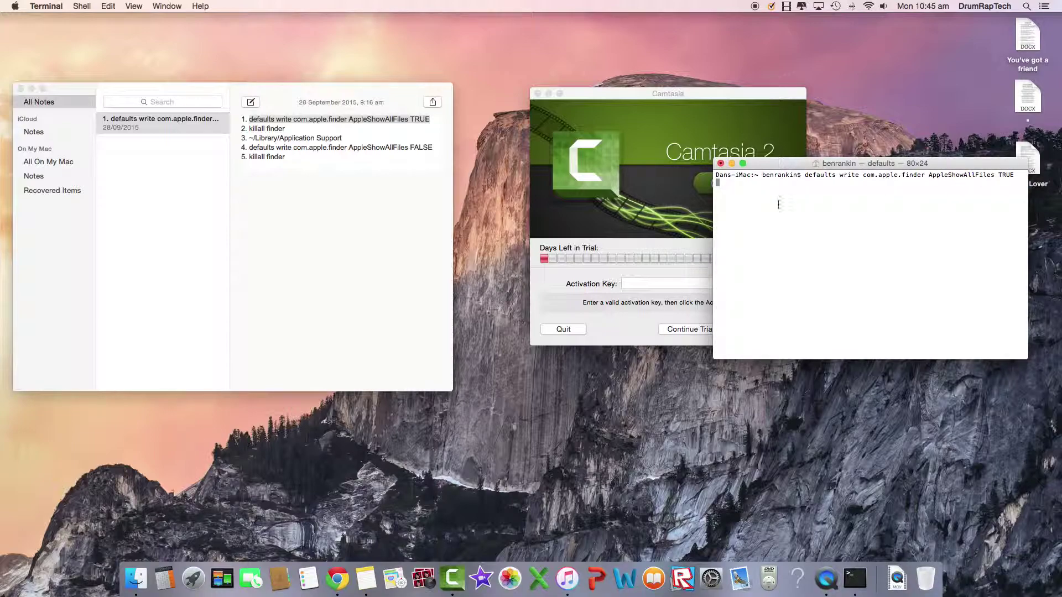
# Step: Run 'killall finder' in Terminal to restart Finder
pyautogui.press('super+Tab')
pyautogui.click(757, 186)
pyautogui.write('killall fDans-iMac:~ benrankin$ killall finder')
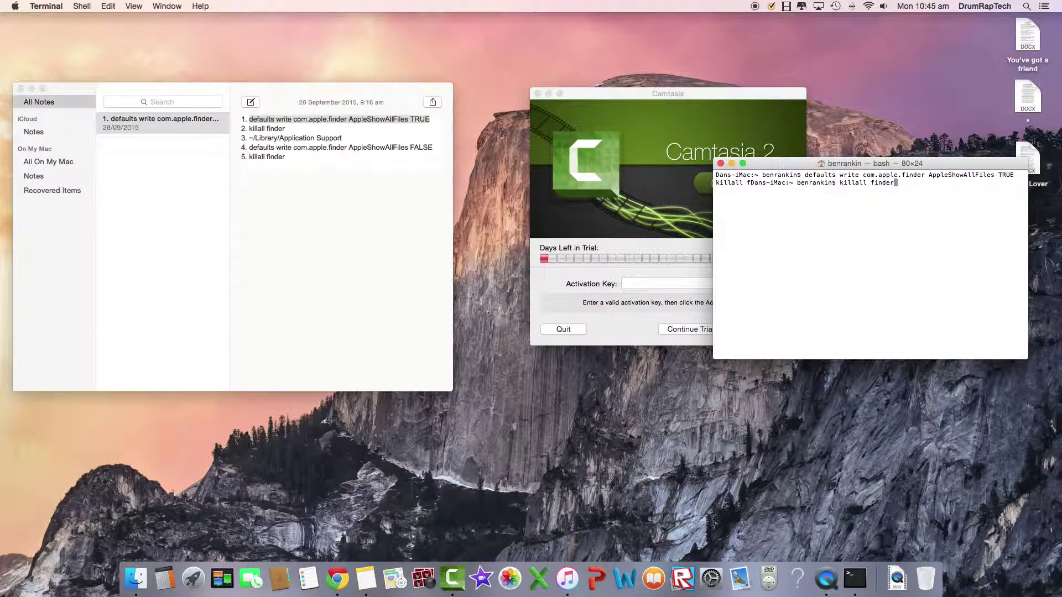
pyautogui.press('Return')
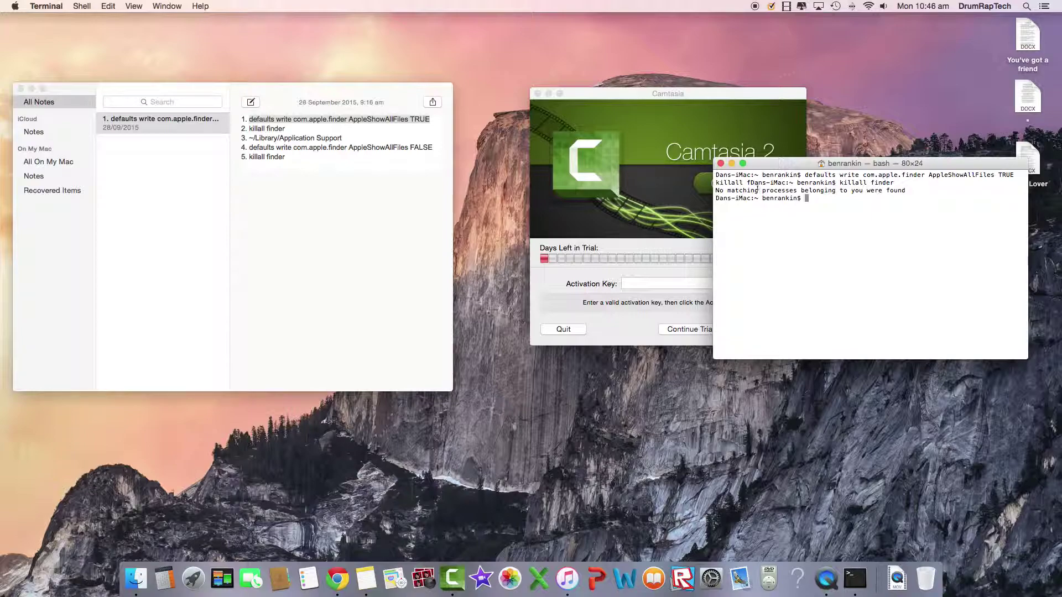
pyautogui.click(352, 142)
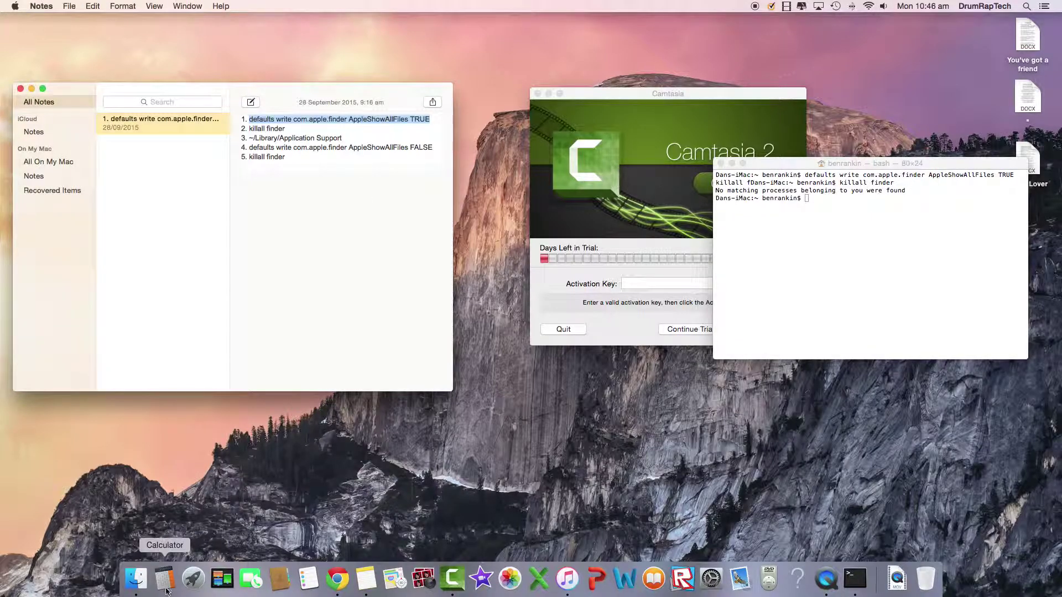
# Step: Open a Finder window and enter ~/Library/Application Support in the Go to Folder prompt
pyautogui.moveTo(342, 138)
pyautogui.mouseDown()
pyautogui.moveTo(297, 138)
pyautogui.moveTo(339, 137)
pyautogui.mouseUp()
pyautogui.click(135, 579)
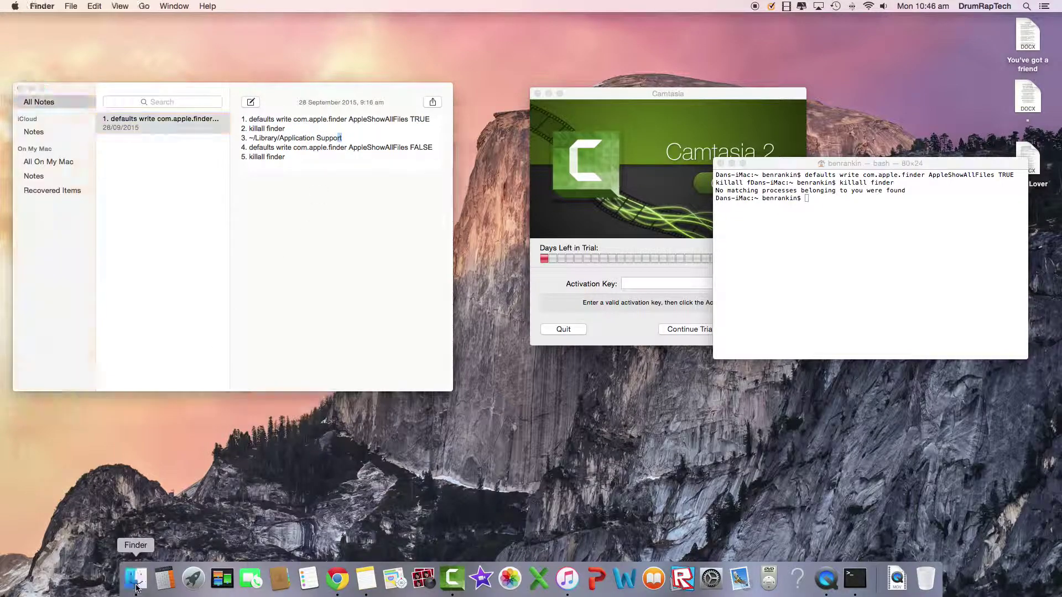
pyautogui.click(133, 6)
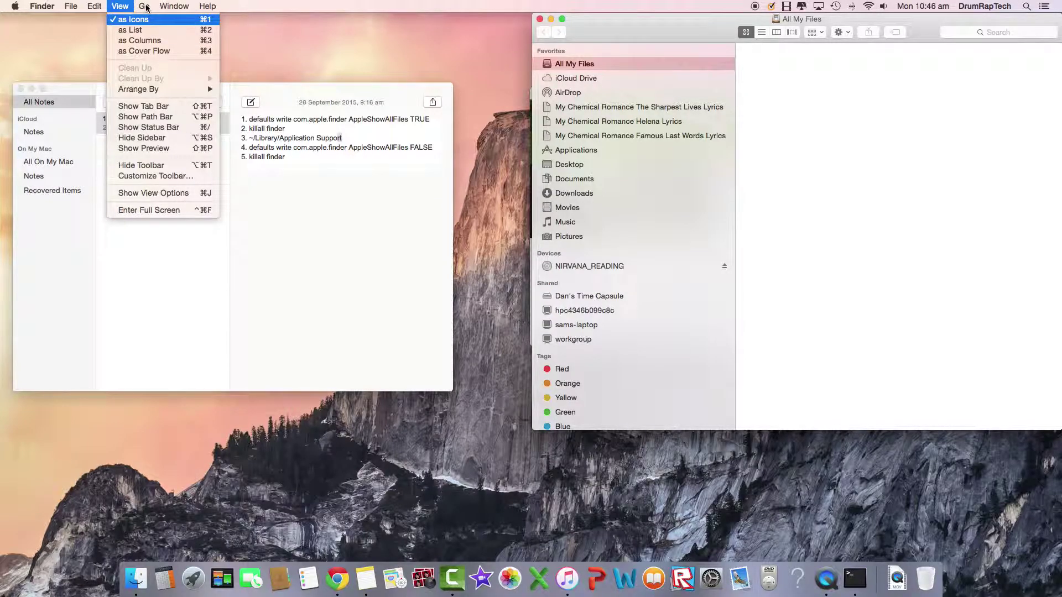
pyautogui.click(382, 48)
pyautogui.click(146, 6)
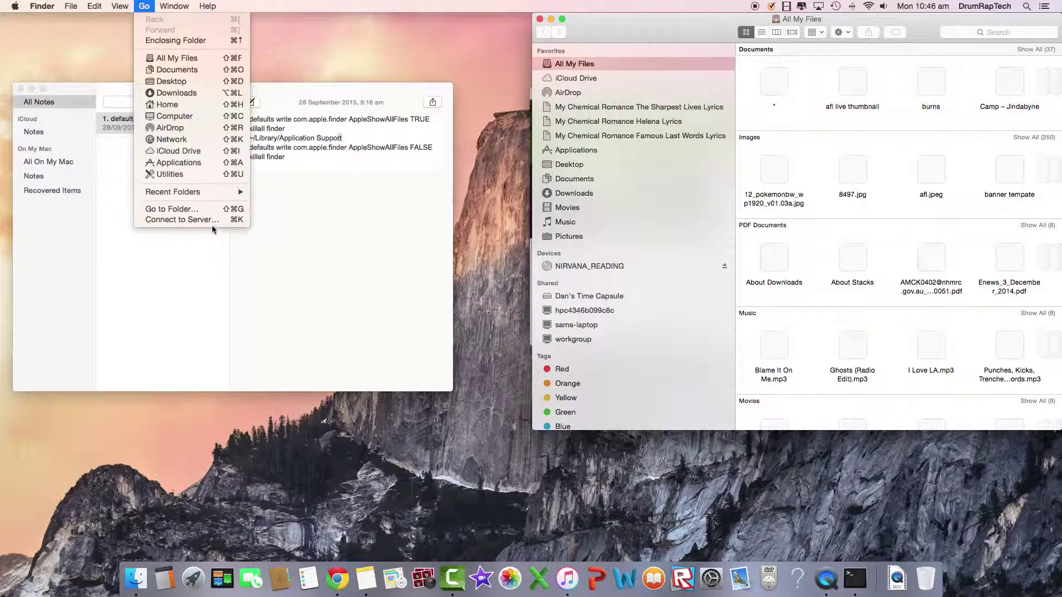
pyautogui.click(226, 209)
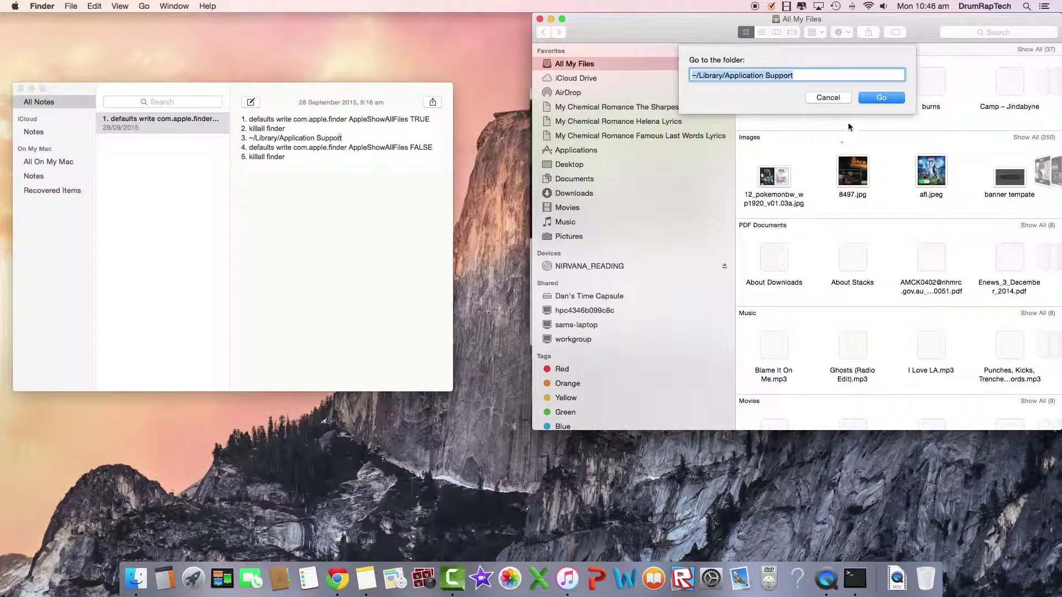
# Step: Go to Application Support and drag its hidden first settings item onto the Trash
pyautogui.click(873, 98)
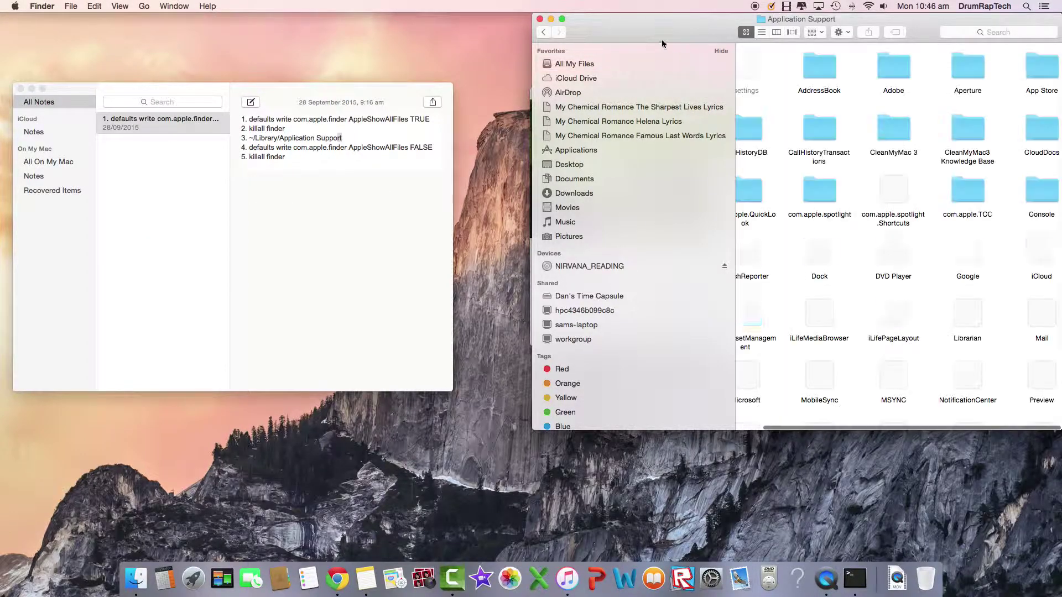
pyautogui.moveTo(667, 21); pyautogui.dragTo(532, 22)
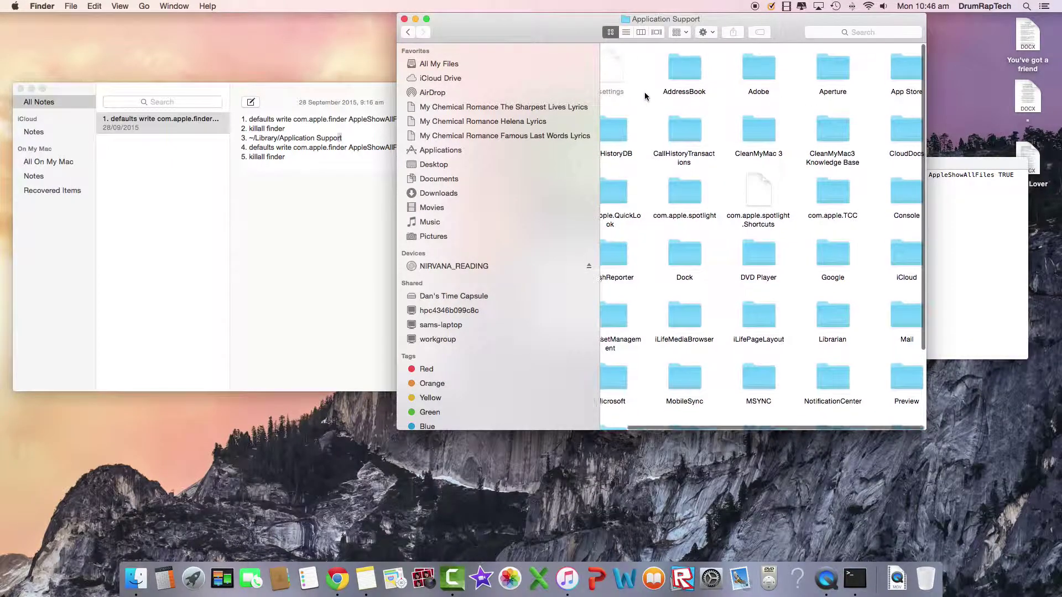
pyautogui.moveTo(636, 75)
pyautogui.mouseDown()
pyautogui.moveTo(671, 106)
pyautogui.moveTo(642, 72)
pyautogui.mouseUp()
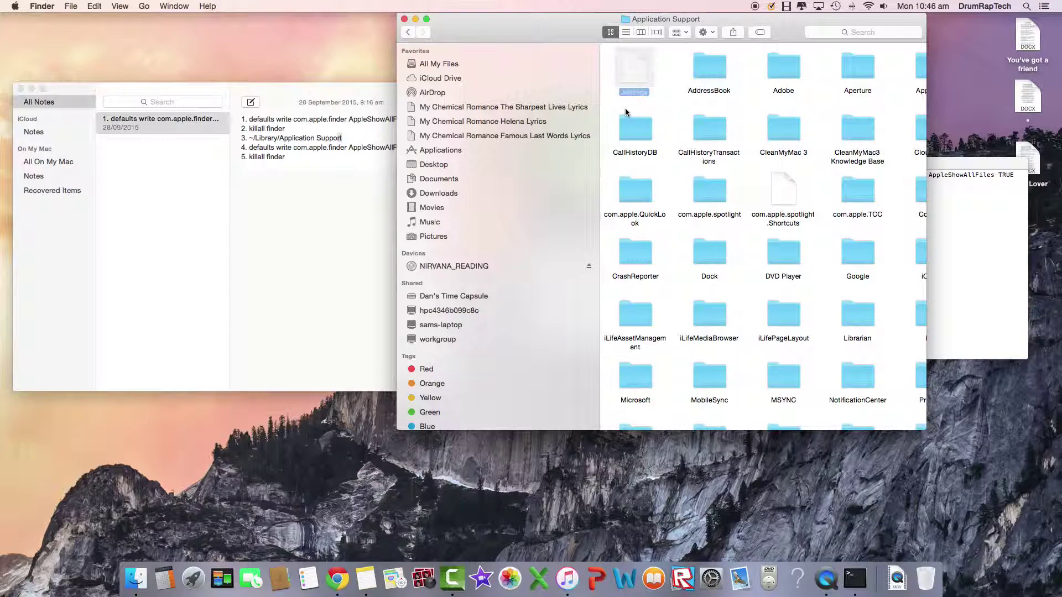
pyautogui.hscroll(1, 625, 111)
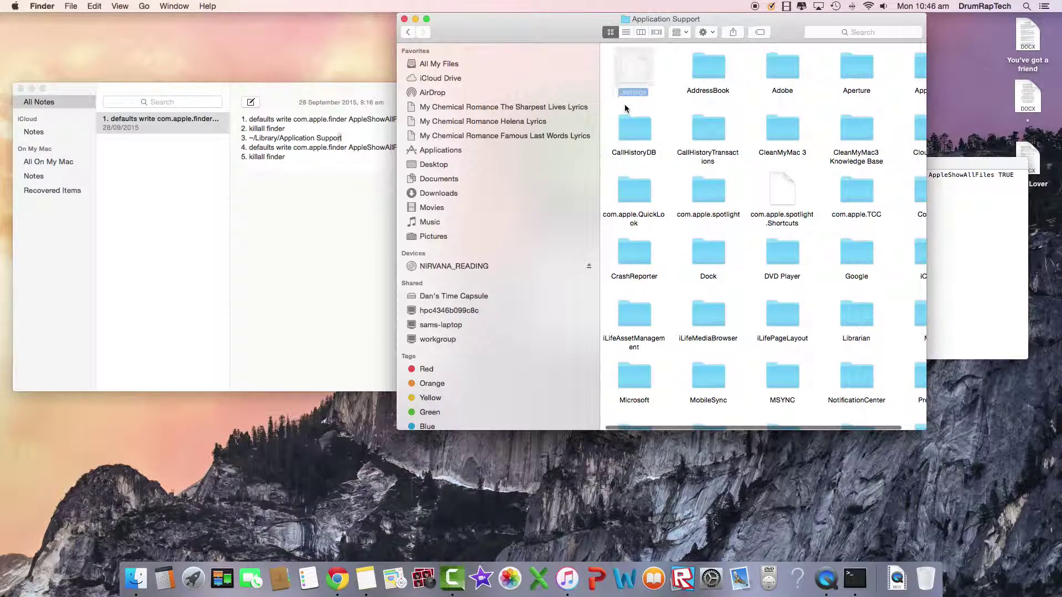
pyautogui.click(646, 84)
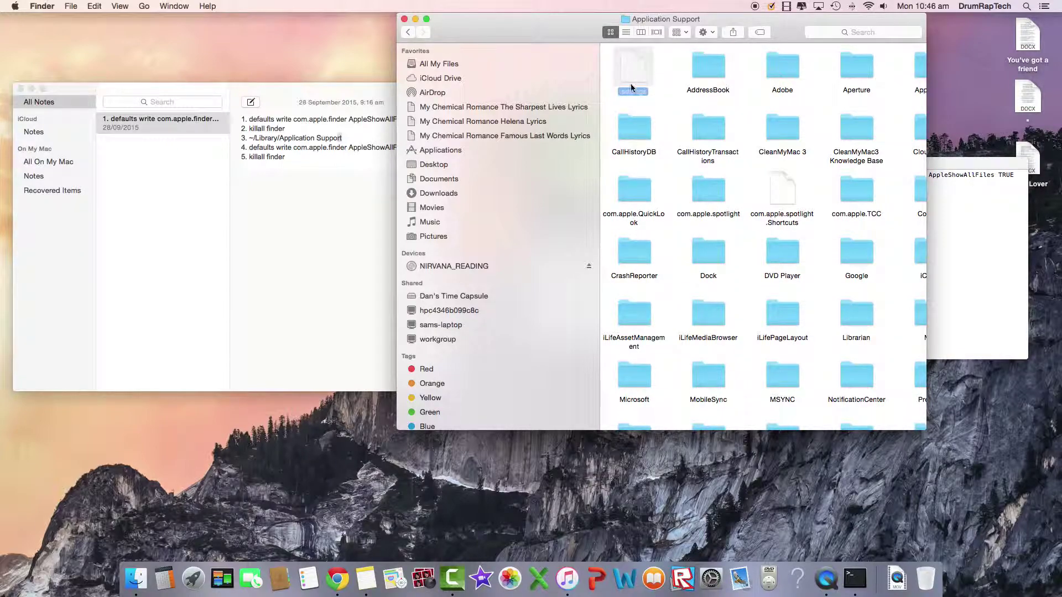
pyautogui.moveTo(634, 88); pyautogui.dragTo(928, 589)
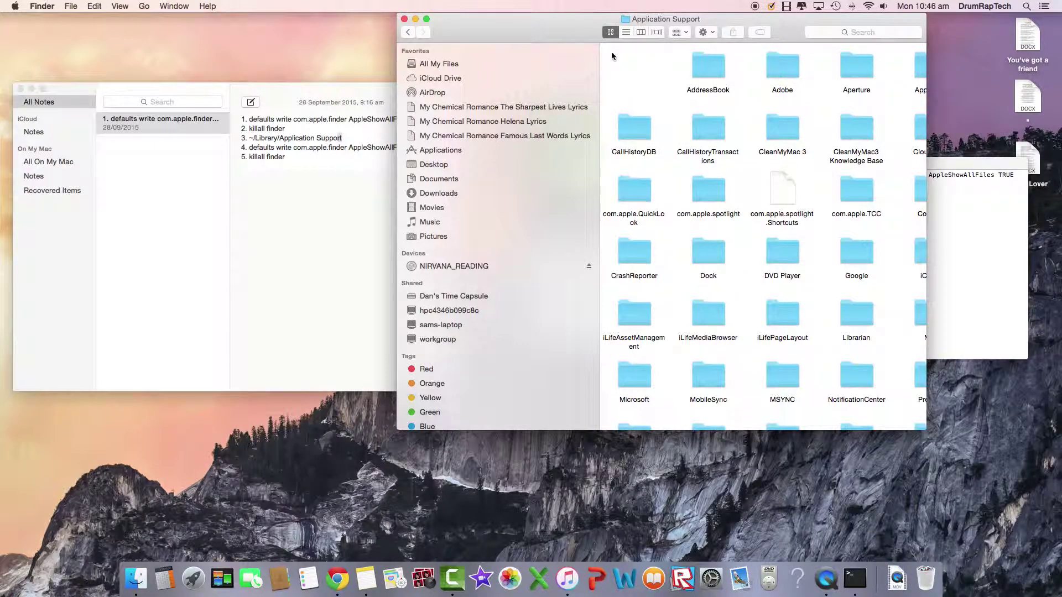
# Step: Permanently empty the Trash, then bring the Application Support window back up
pyautogui.click(416, 20)
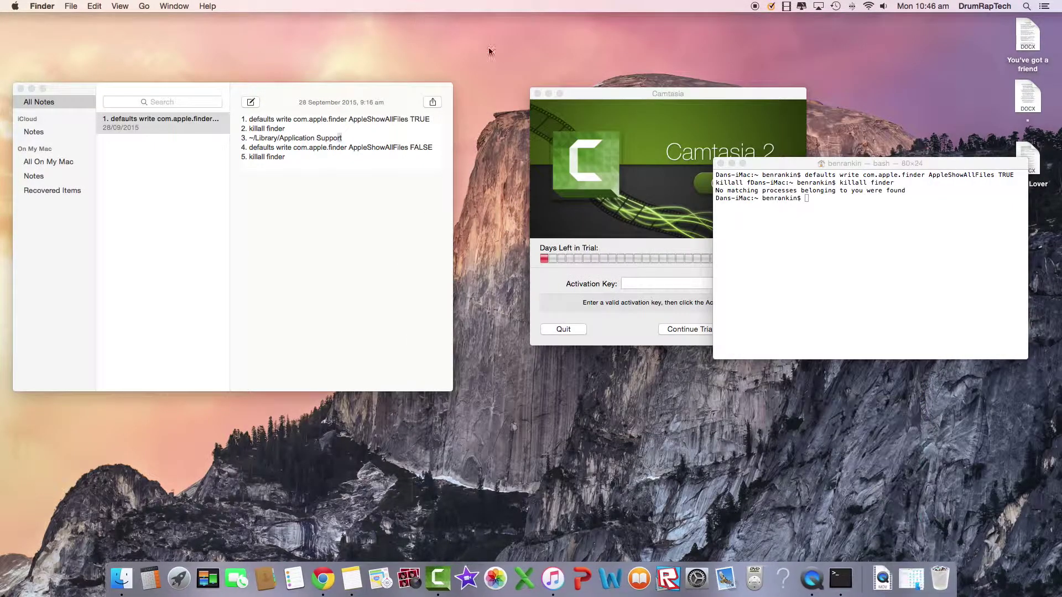
pyautogui.rightClick(949, 582)
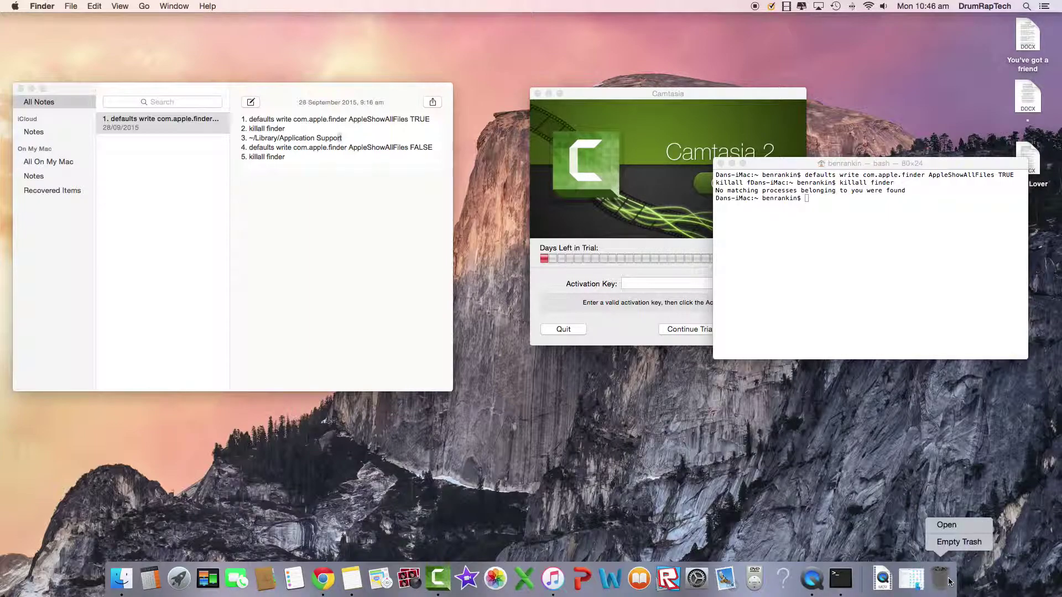
pyautogui.click(959, 543)
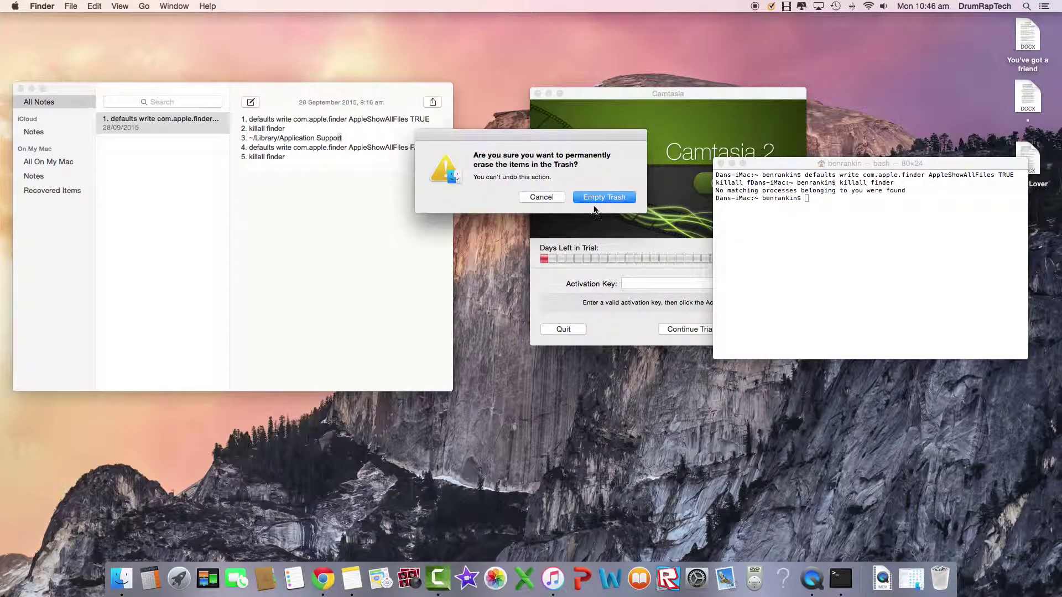
pyautogui.click(602, 201)
pyautogui.click(425, 150)
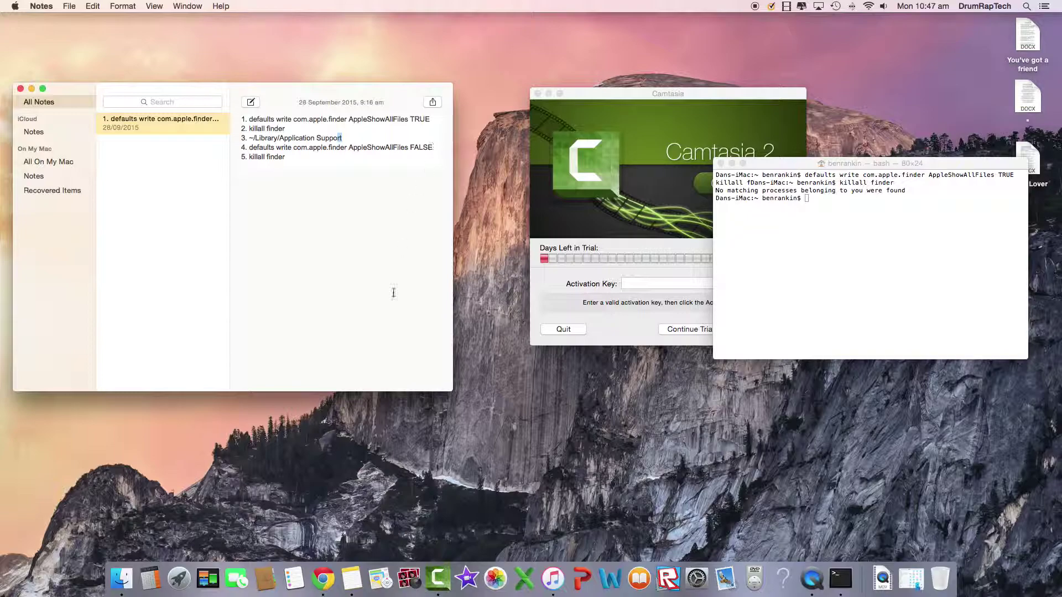
pyautogui.click(125, 579)
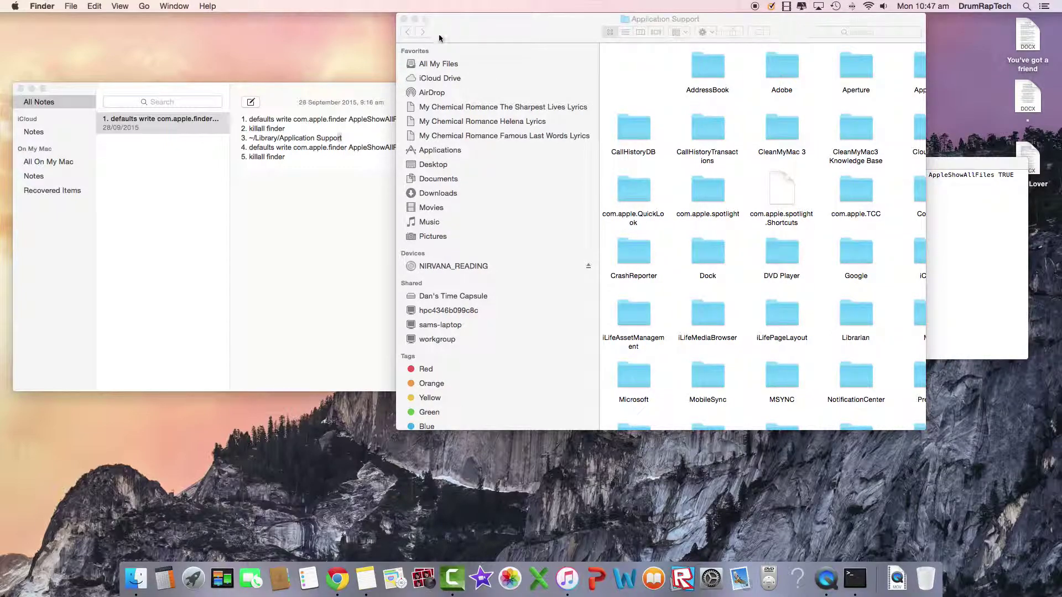
# Step: Move the Application Support window down-right, enlarge it, and relaunch Finder
pyautogui.click(357, 221)
pyautogui.click(427, 27)
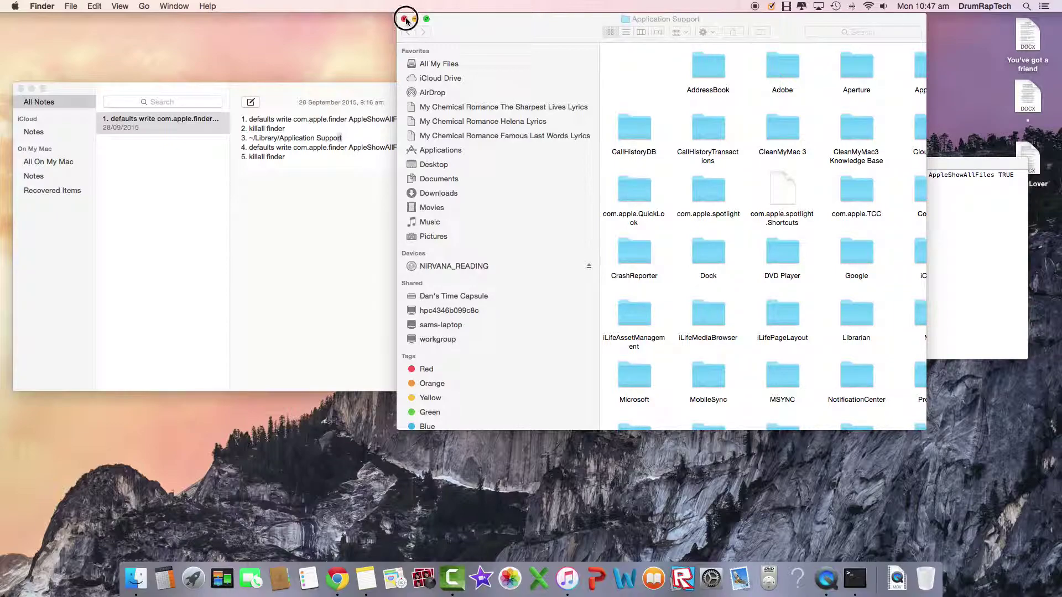
pyautogui.moveTo(451, 19); pyautogui.dragTo(866, 286)
pyautogui.doubleClick(866, 287)
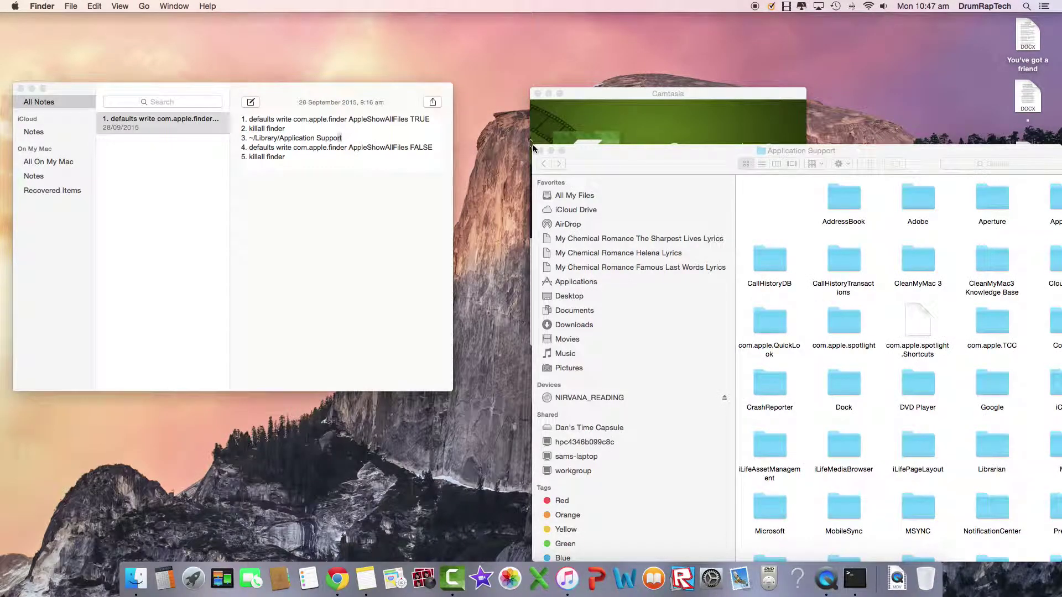
pyautogui.rightClick(140, 578)
pyautogui.click(303, 521)
# Step: Recentre the Application Support window, then hide Finder so Notes returns to the front
pyautogui.moveTo(732, 164); pyautogui.dragTo(551, 113)
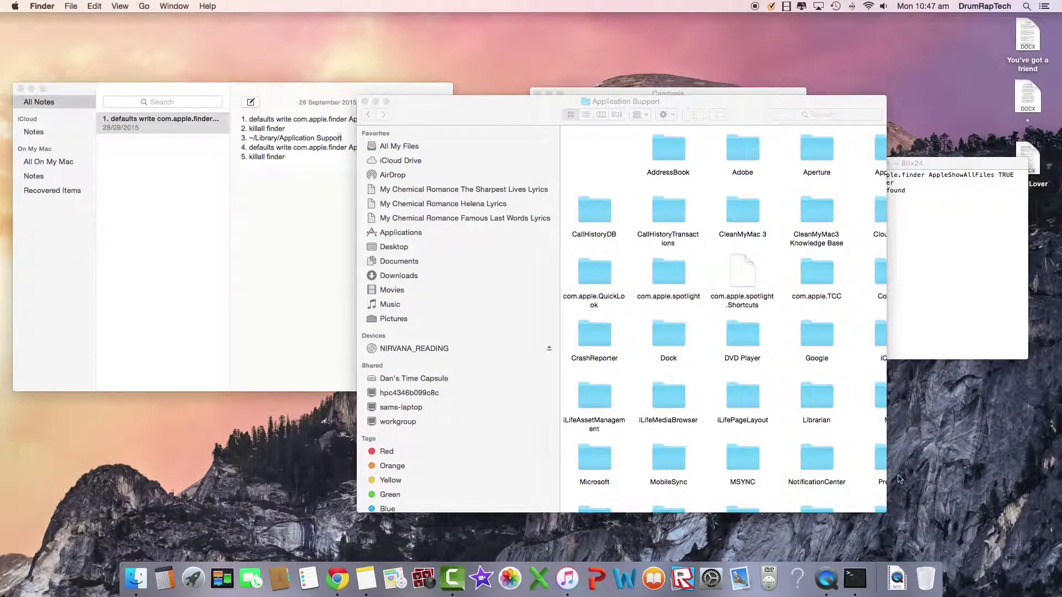
pyautogui.click(843, 476)
pyautogui.click(846, 108)
pyautogui.moveTo(846, 108); pyautogui.dragTo(830, 157)
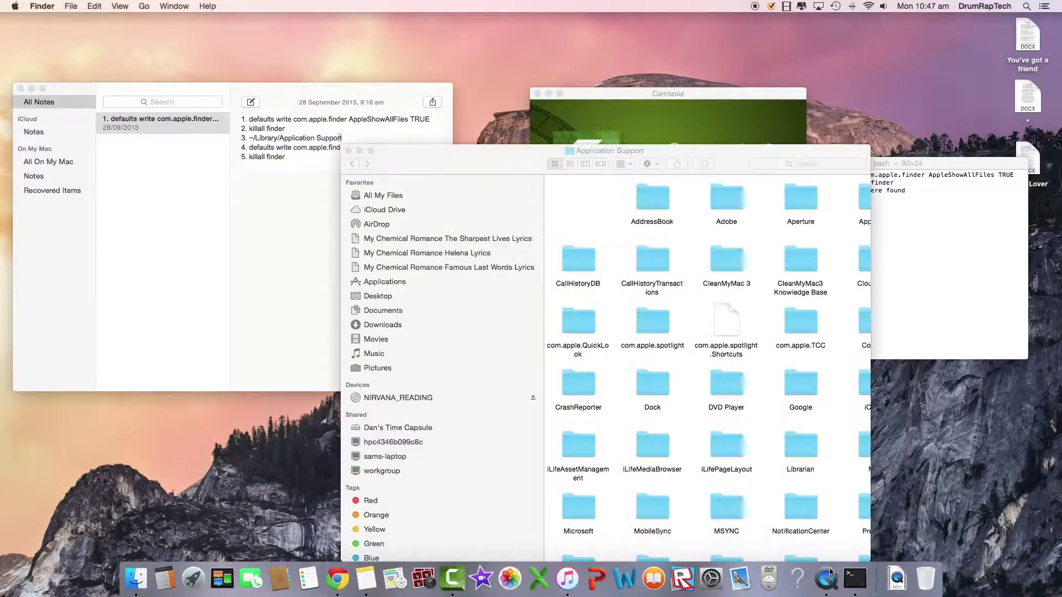
pyautogui.click(351, 154)
pyautogui.click(354, 156)
pyautogui.click(42, 6)
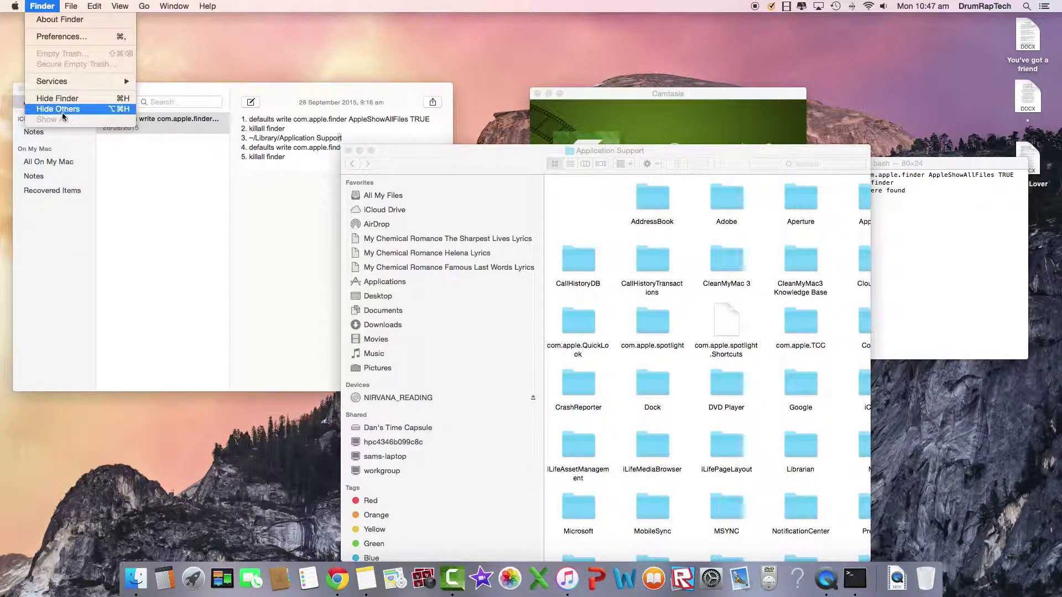
pyautogui.moveTo(70, 6)
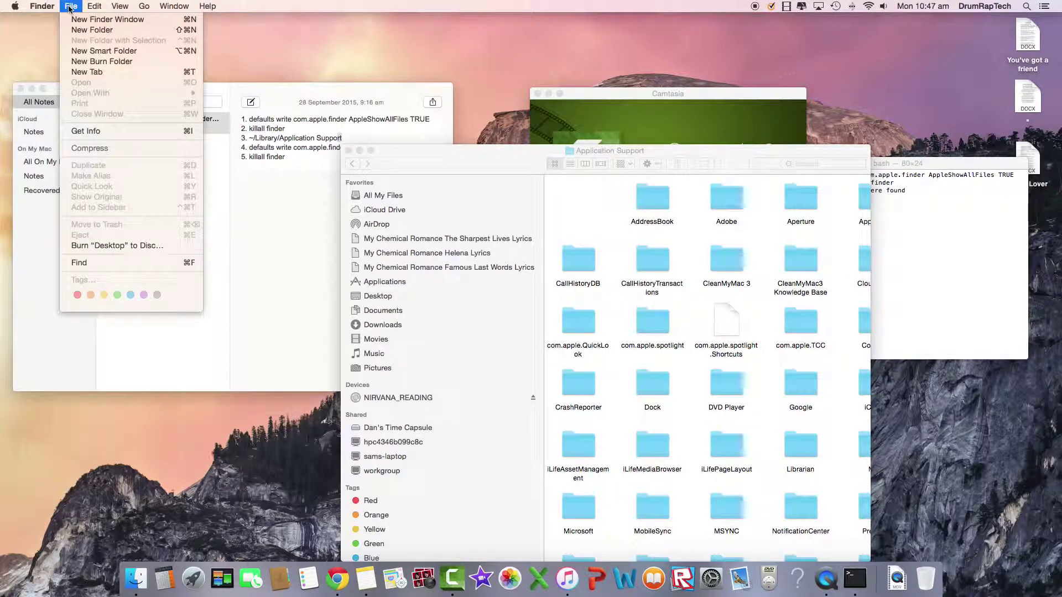
pyautogui.click(58, 101)
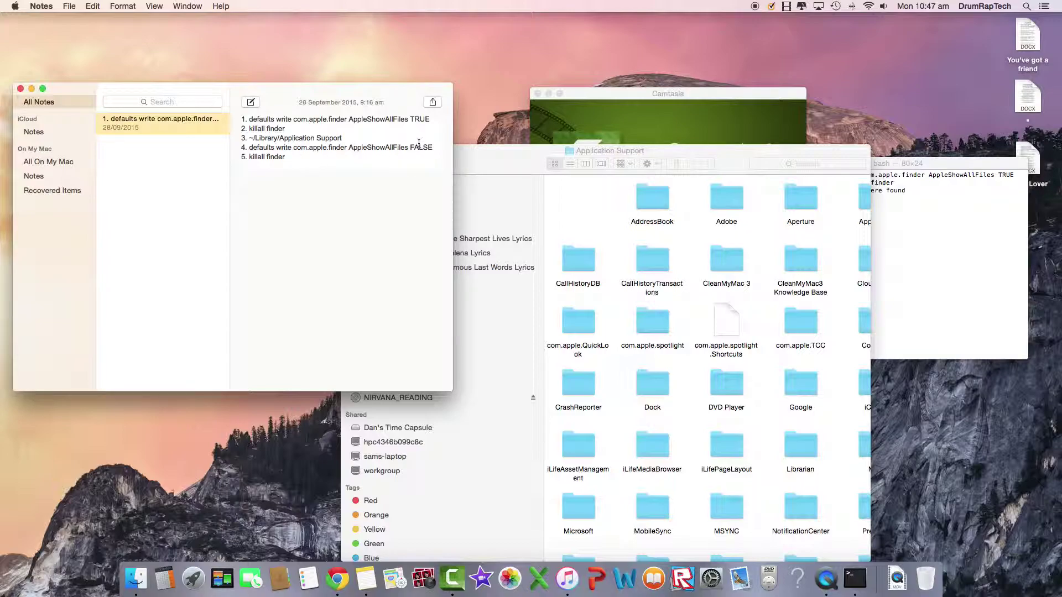
# Step: Select and copy 'defaults write com.apple.finder AppleShowAllFiles FALSE' from line 4 of the note
pyautogui.moveTo(434, 148); pyautogui.dragTo(248, 148)
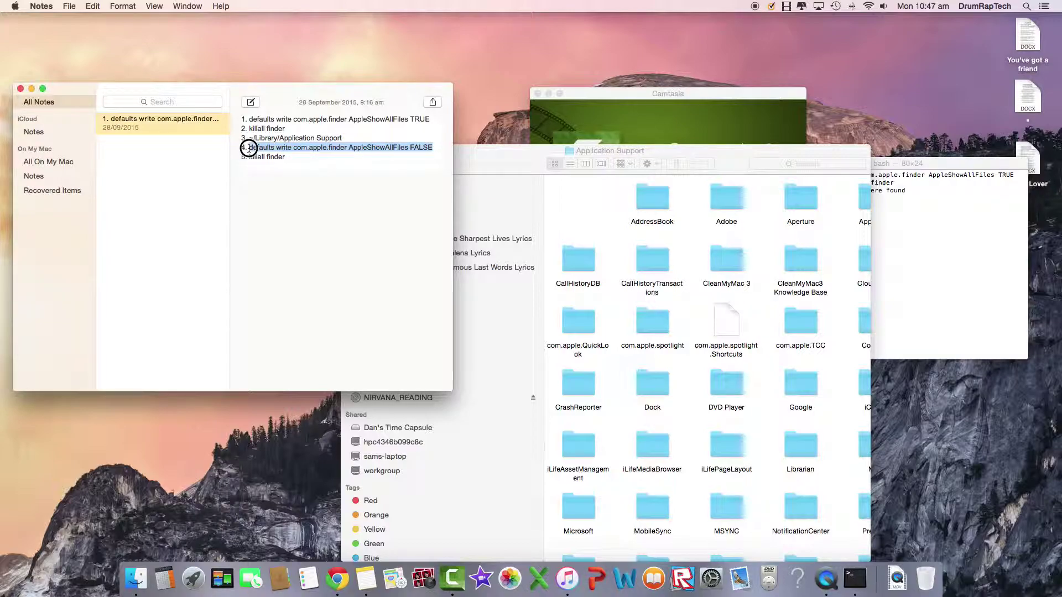
pyautogui.rightClick(276, 156)
pyautogui.click(436, 147)
pyautogui.moveTo(436, 147); pyautogui.dragTo(251, 149)
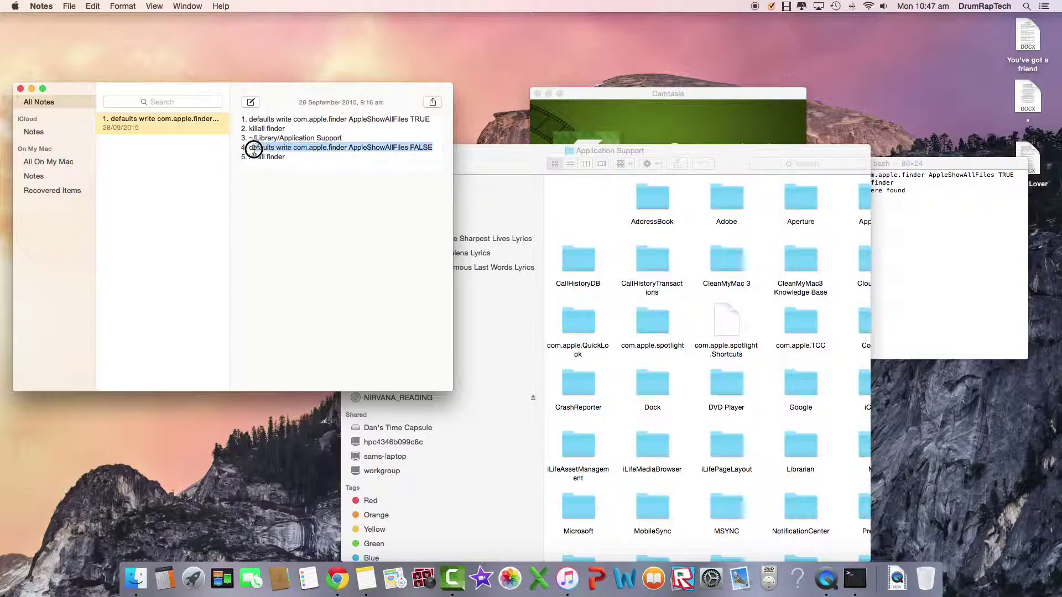
pyautogui.rightClick(306, 148)
pyautogui.click(349, 197)
# Step: In Terminal, run the pasted AppleShowAllFiles FALSE command, then 'killall finder'
pyautogui.click(926, 197)
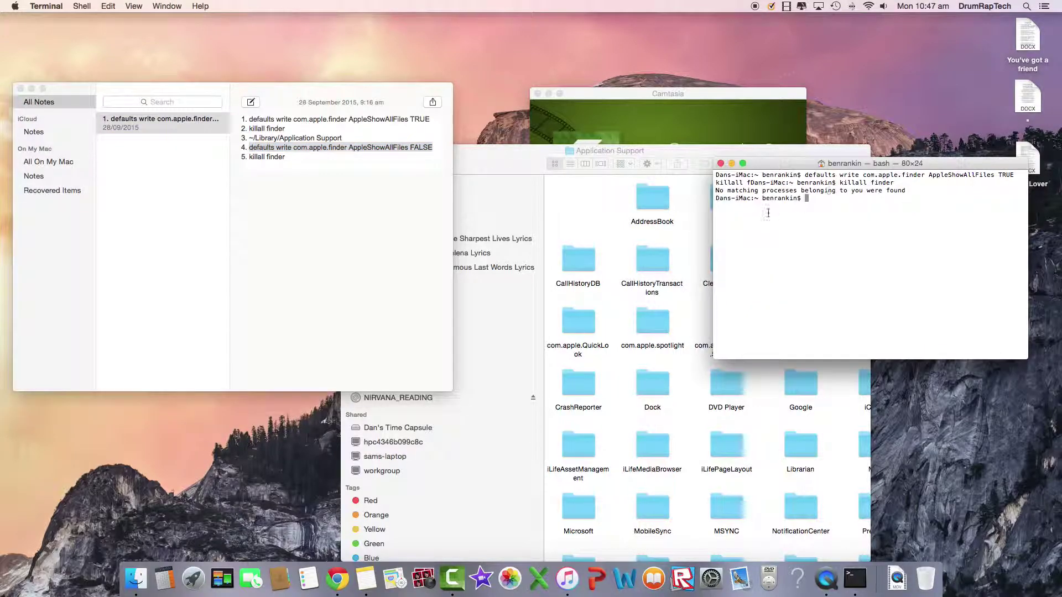
pyautogui.rightClick(808, 204)
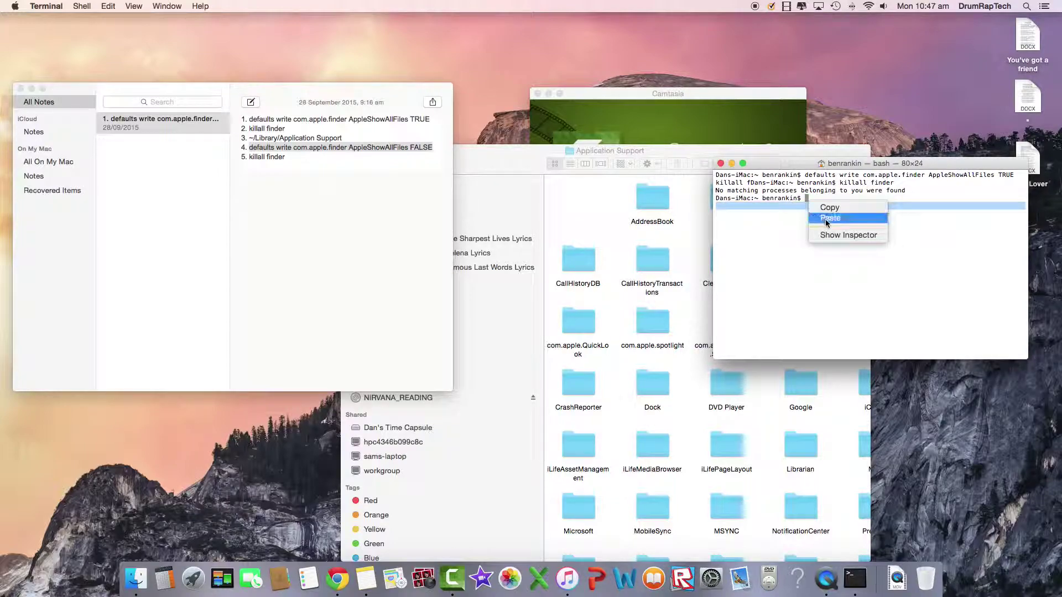
pyautogui.click(830, 217)
pyautogui.press('Return')
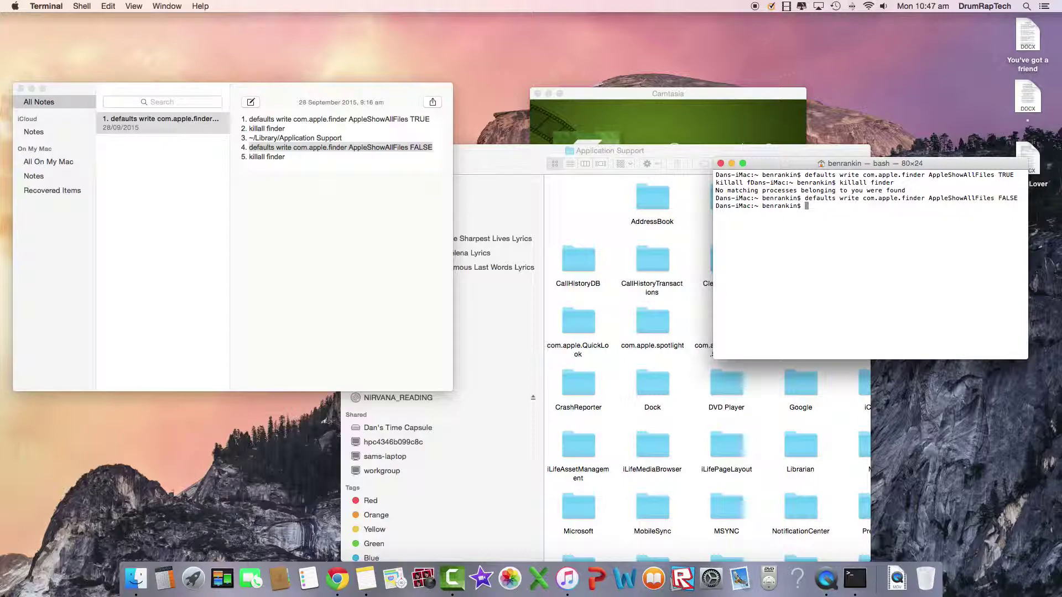
pyautogui.write('killall finder')
pyautogui.press('Return')
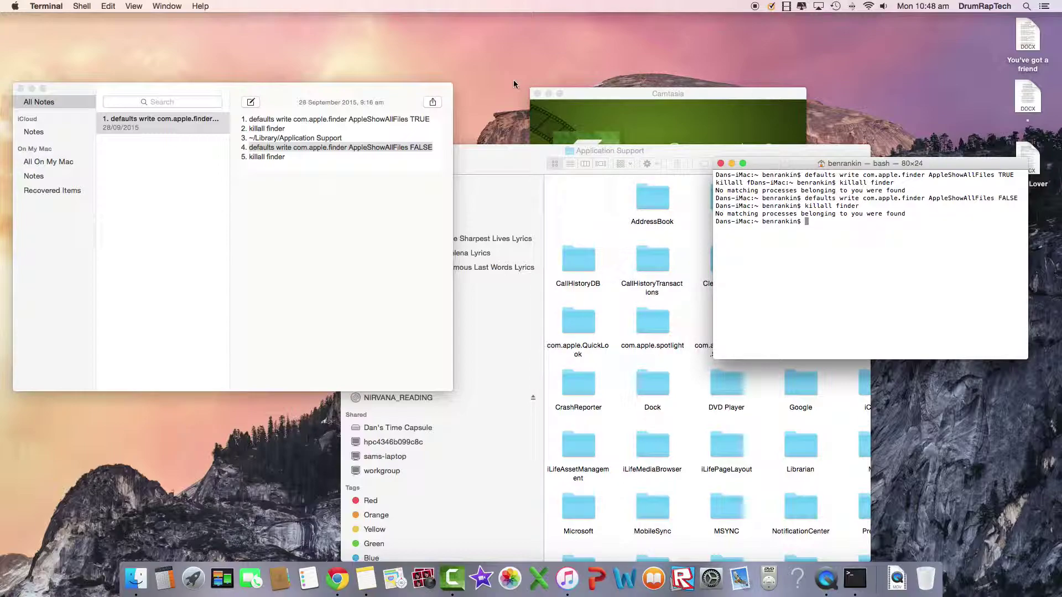
# Step: Quit the still-running Camtasia trial prompt and close the duplicate Application Support window
pyautogui.click(768, 152)
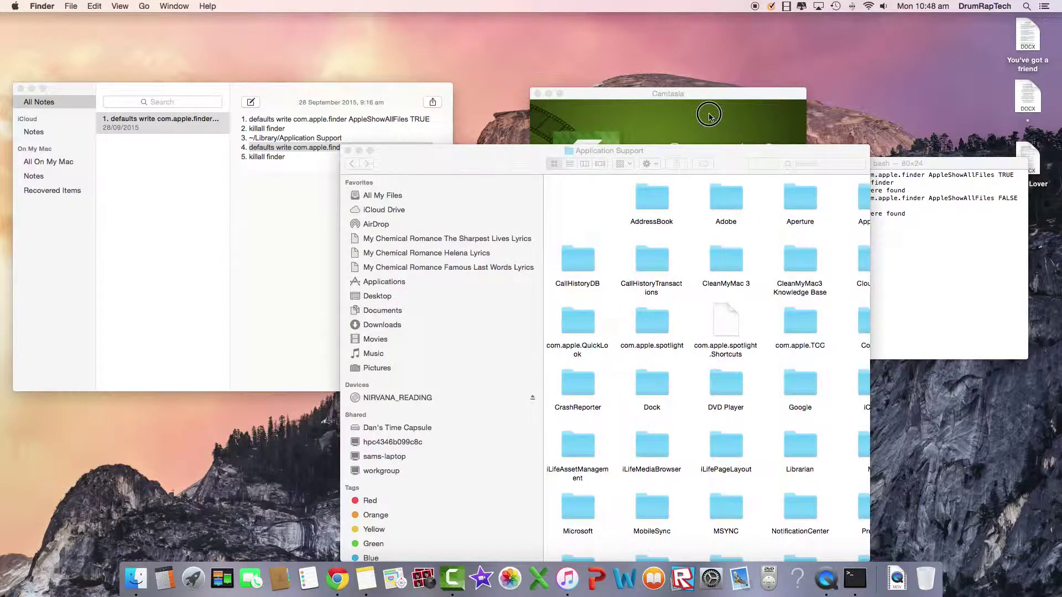
pyautogui.click(709, 113)
pyautogui.click(563, 329)
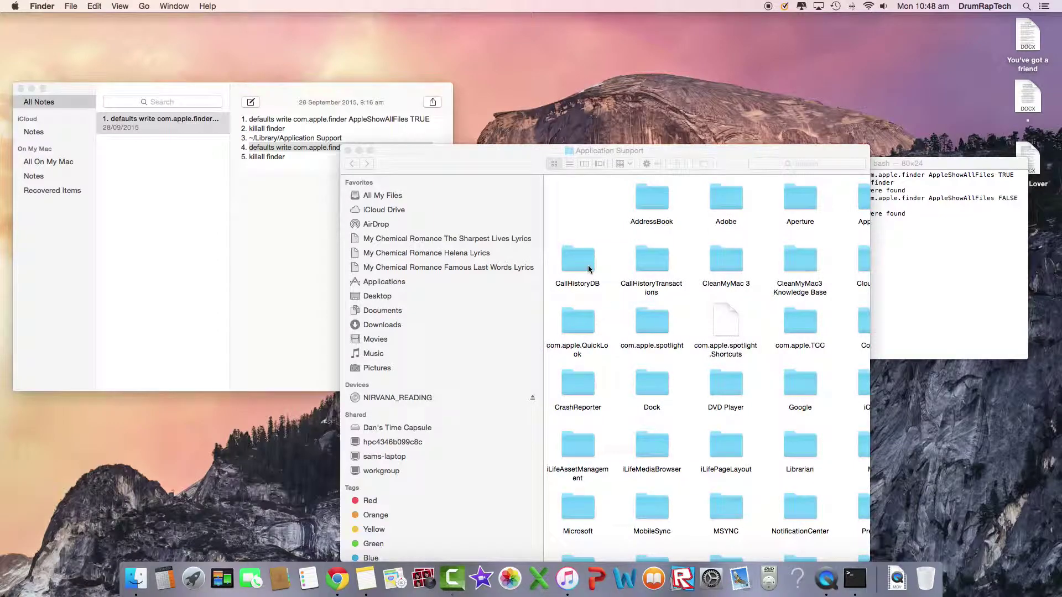
pyautogui.click(347, 151)
# Step: Push the remaining Application Support window mostly off the left edge and relaunch Camtasia 2
pyautogui.moveTo(512, 147); pyautogui.dragTo(168, 16)
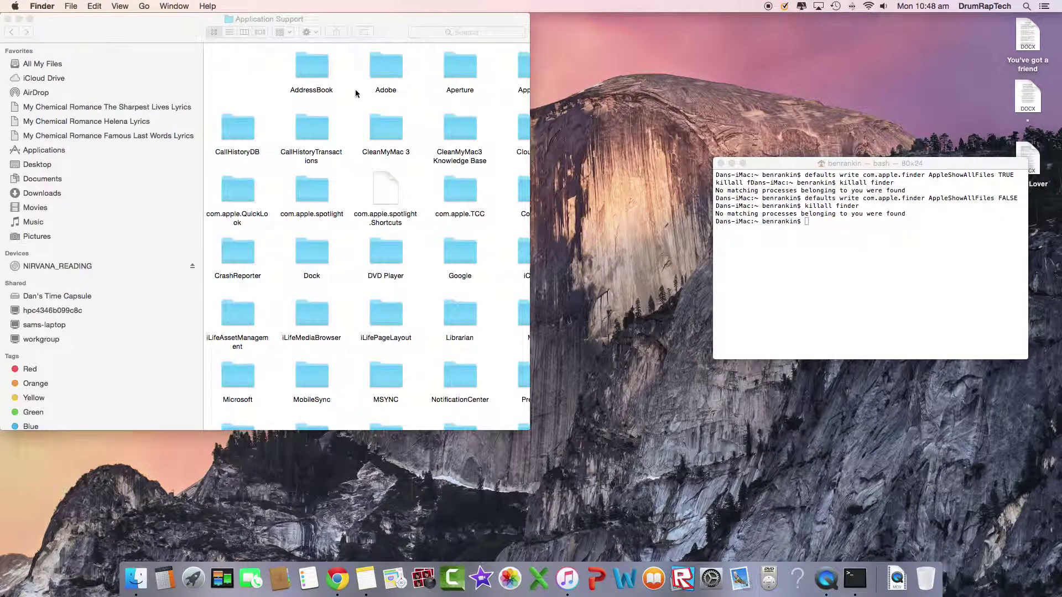
pyautogui.moveTo(426, 24); pyautogui.dragTo(5, 591)
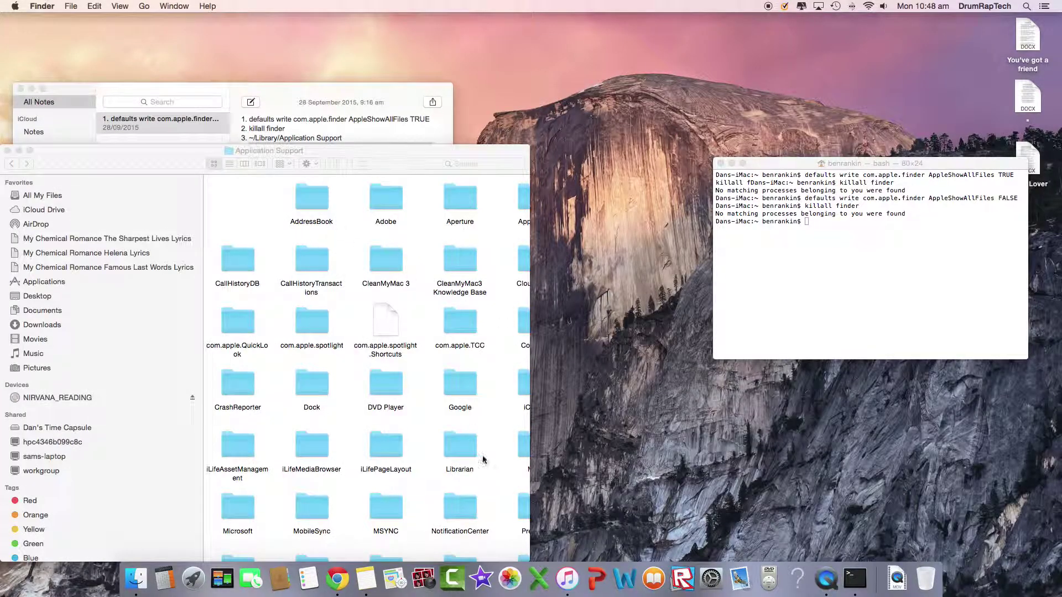
pyautogui.click(494, 487)
pyautogui.click(451, 586)
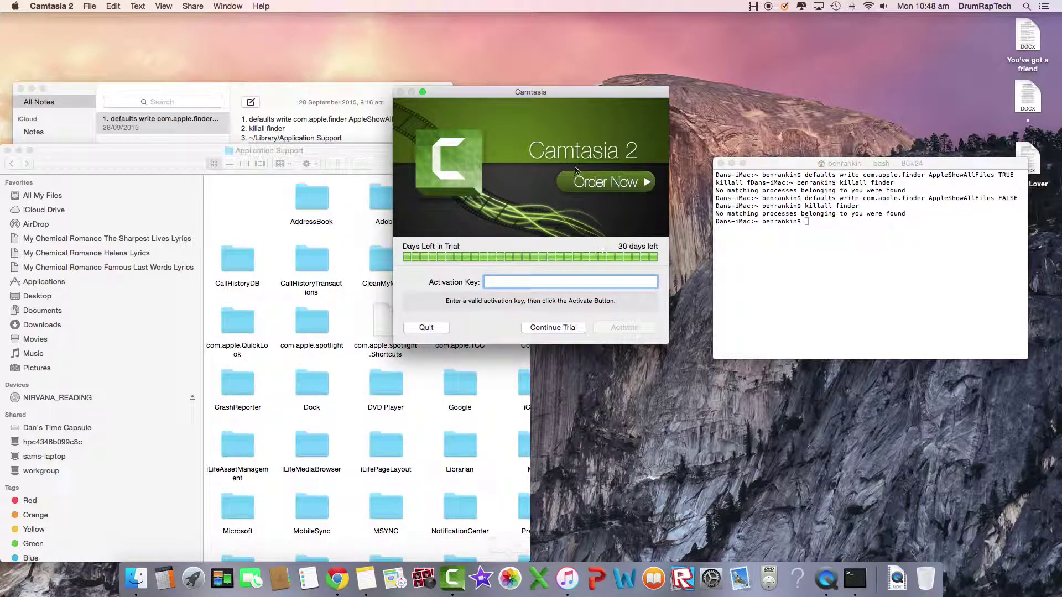
# Step: Continue the Camtasia 2 trial showing 30 days left, then close the empty Untitled project
pyautogui.moveTo(526, 96); pyautogui.dragTo(478, 132)
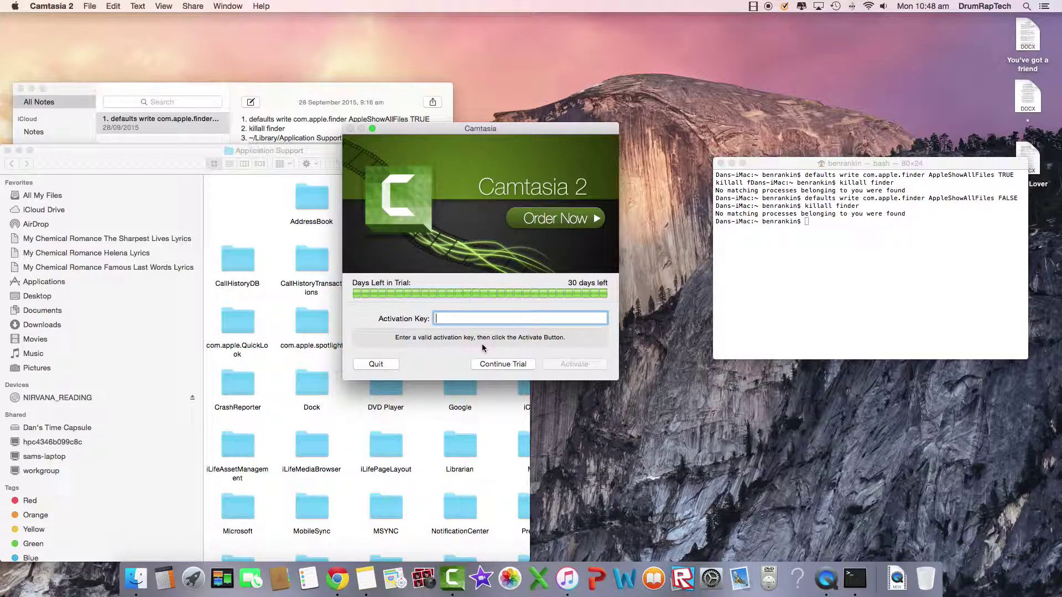
pyautogui.click(511, 365)
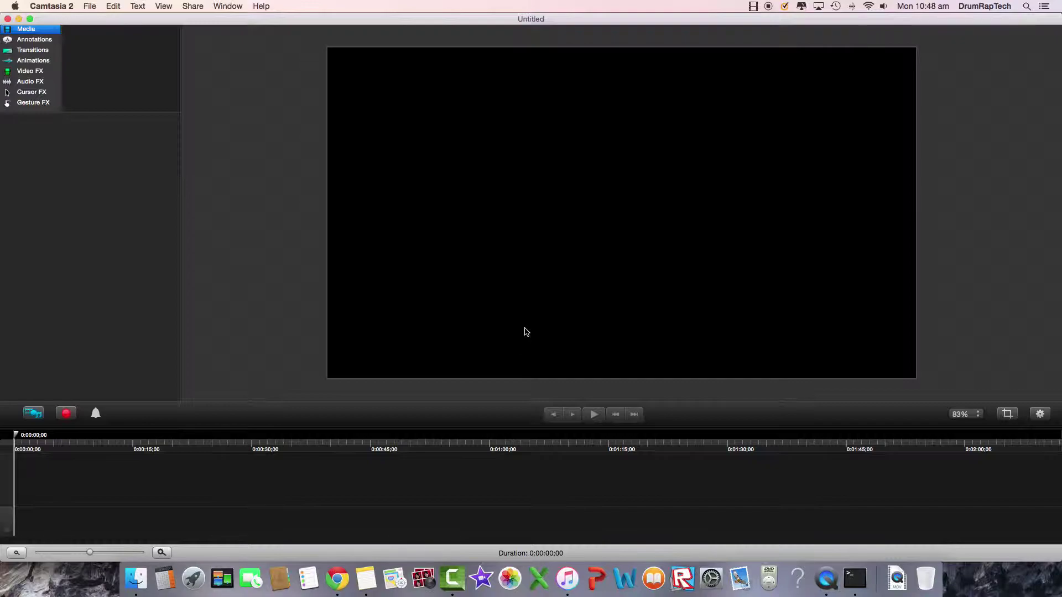
pyautogui.click(8, 20)
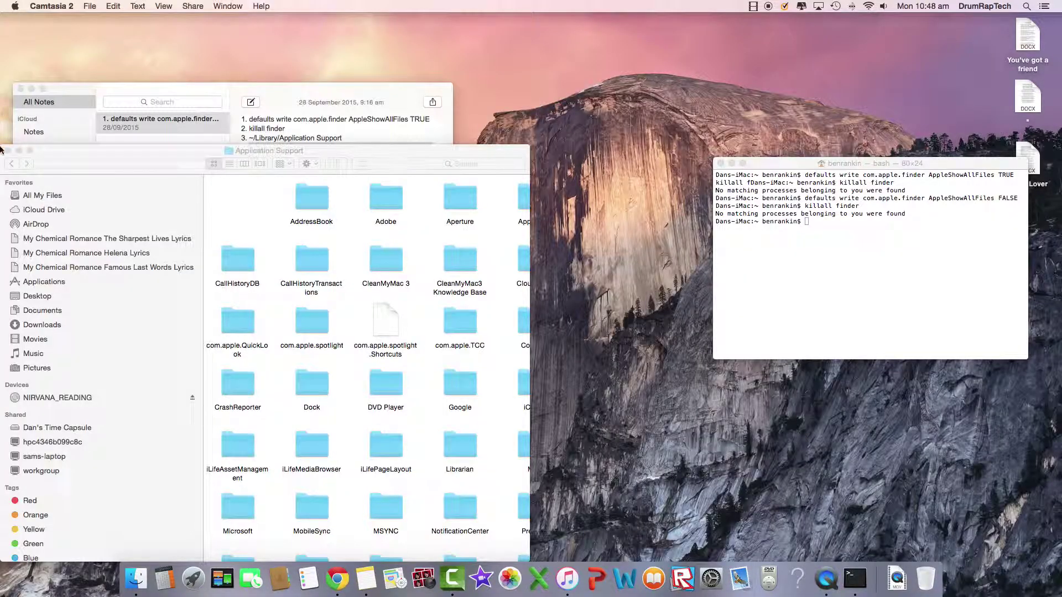
# Step: Drag the Application Support window from the left edge back toward the screen centre
pyautogui.click(19, 151)
pyautogui.moveTo(105, 158); pyautogui.dragTo(299, 163)
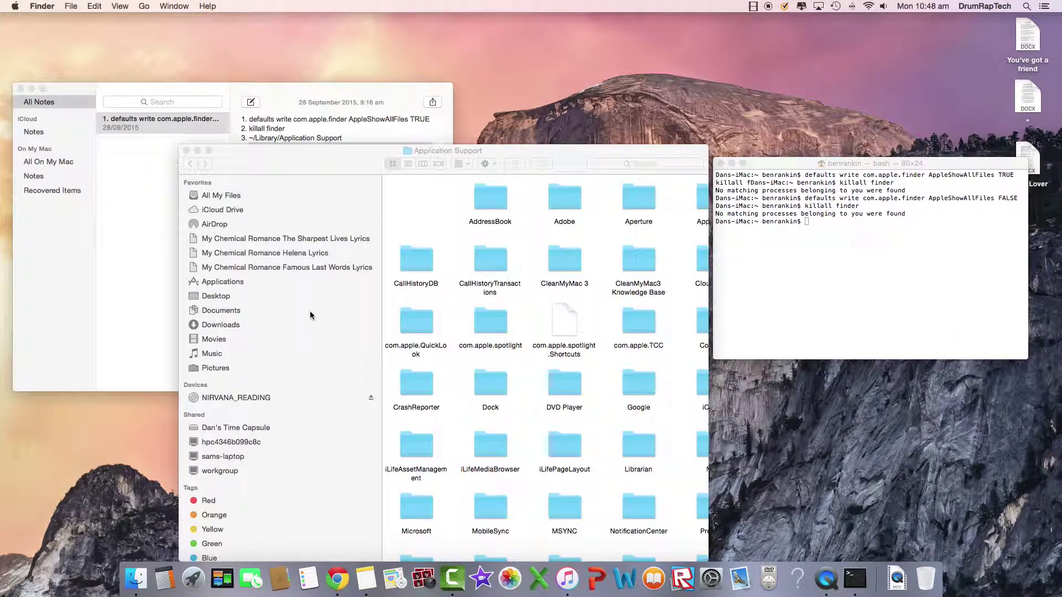